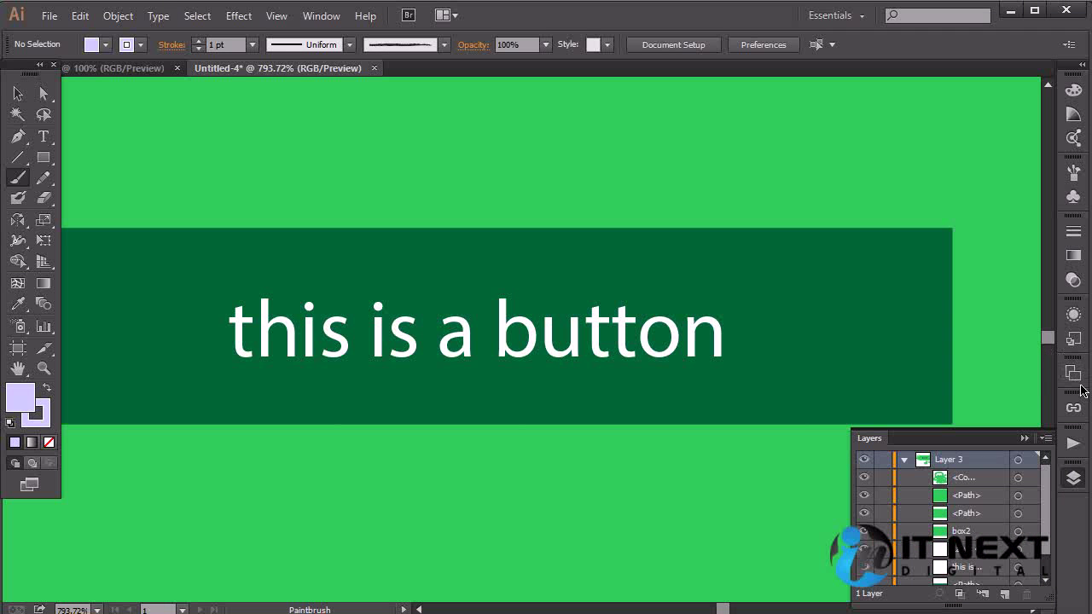
Show the Swatches panel and dock it beside Actions in the collapsed panel dock
{"action": "left_click", "coordinate": [1072, 90]}
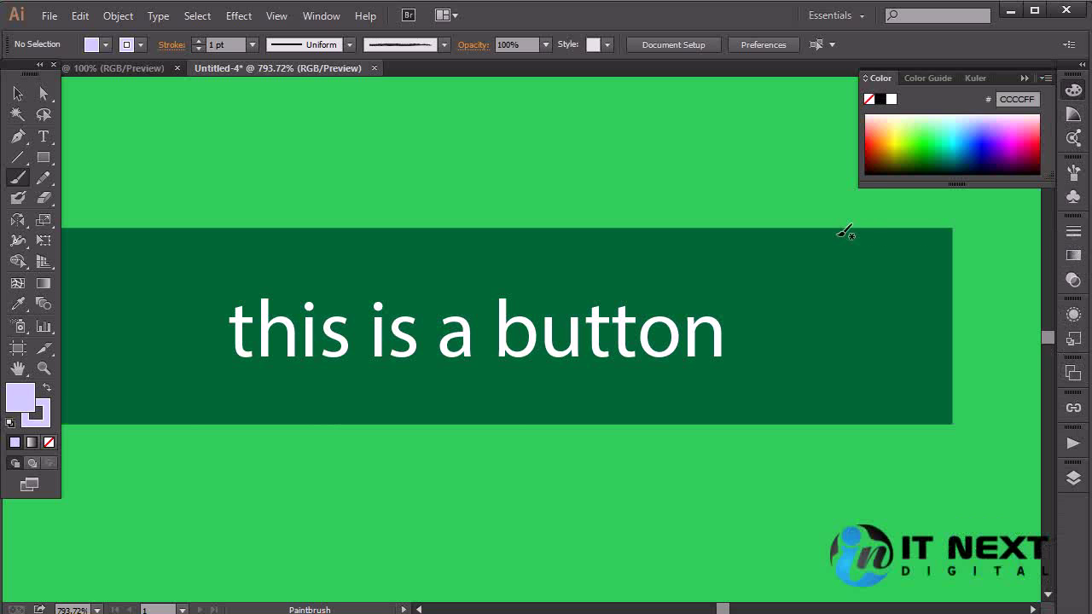
{"action": "left_click", "coordinate": [331, 17]}
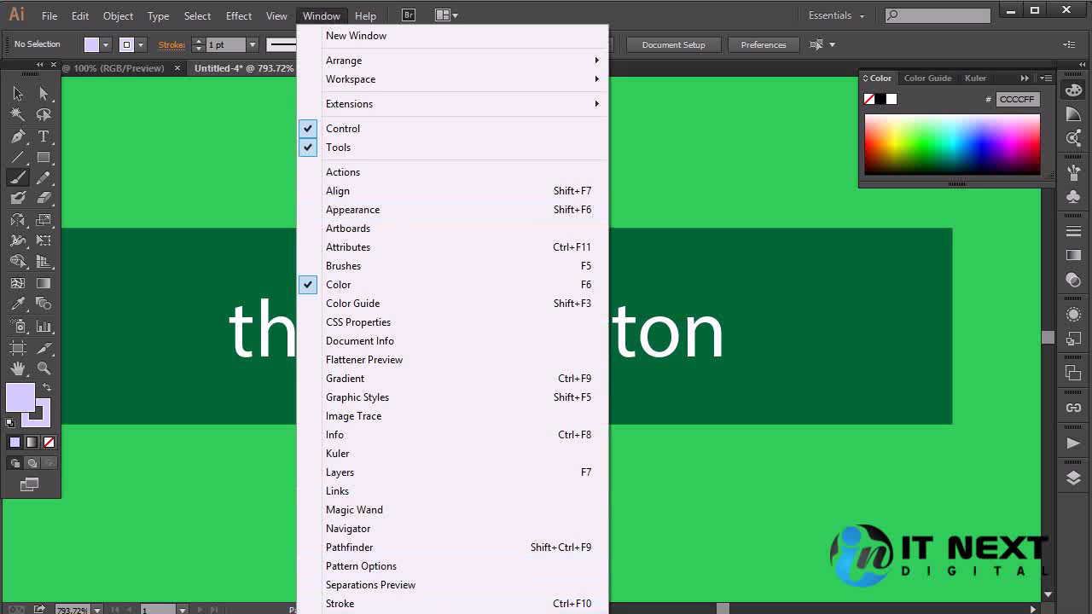
{"action": "left_click", "coordinate": [341, 613]}
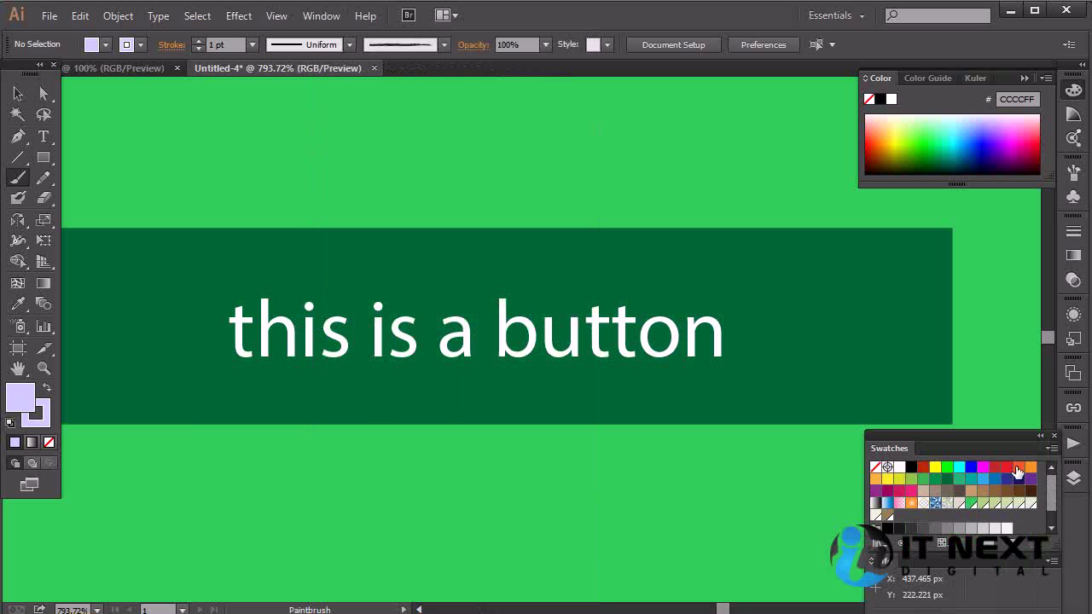
{"action": "left_click_drag", "start_coordinate": [897, 450], "coordinate": [1073, 444]}
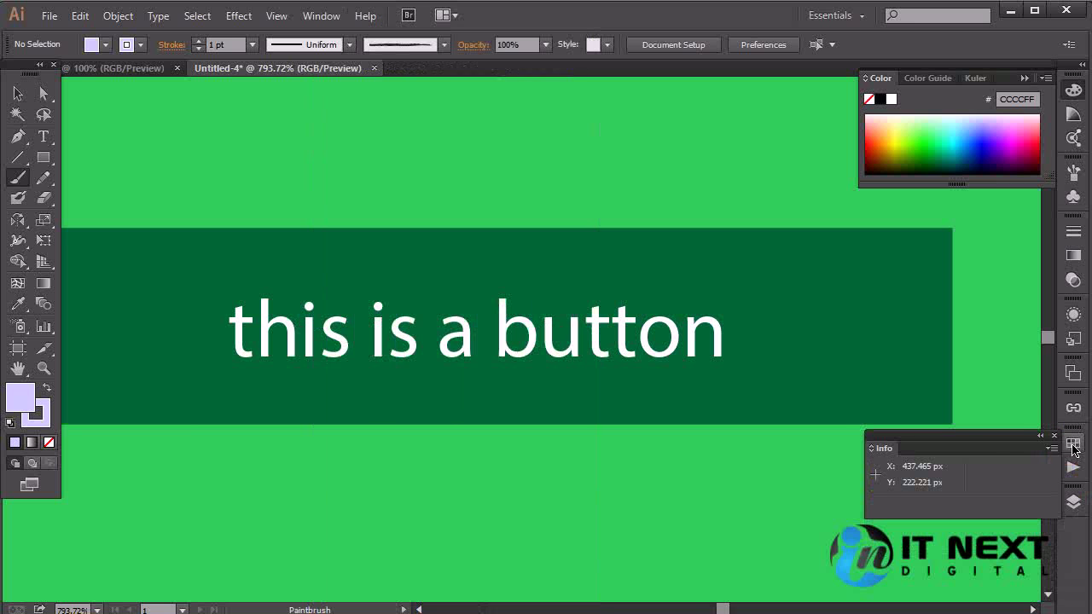
{"action": "left_click", "coordinate": [1073, 449]}
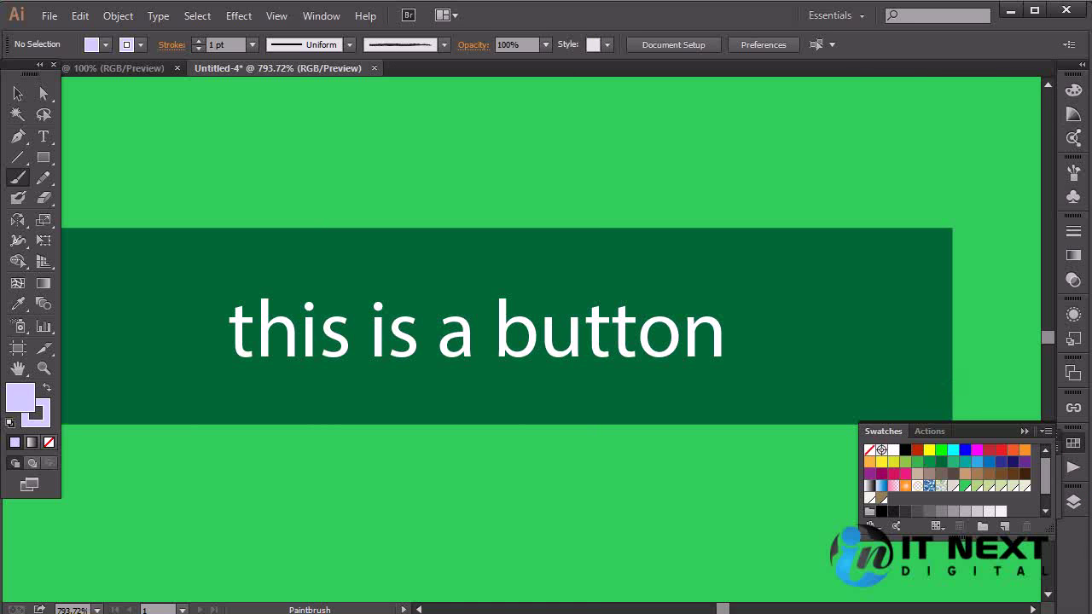
Expand the collapsed panel dock and narrow its width to free more of the canvas
{"action": "left_click", "coordinate": [1081, 65]}
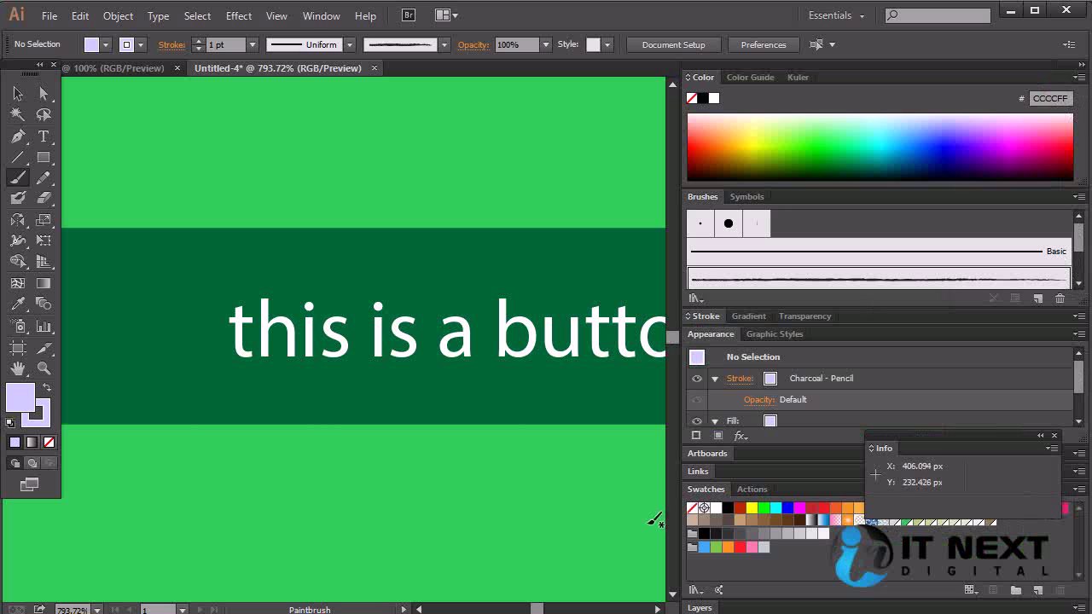
{"action": "left_click_drag", "start_coordinate": [678, 501], "coordinate": [892, 500]}
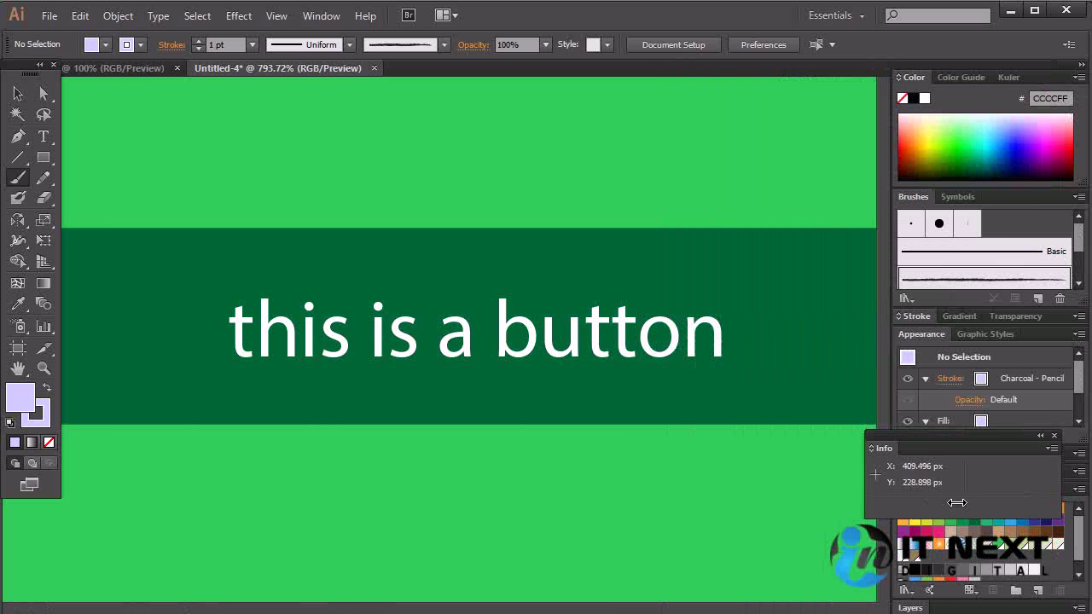
Try docking the floating Info panel among the docked panel groups, ending with it floating over the canvas
{"action": "left_click_drag", "start_coordinate": [1028, 446], "coordinate": [169, 523]}
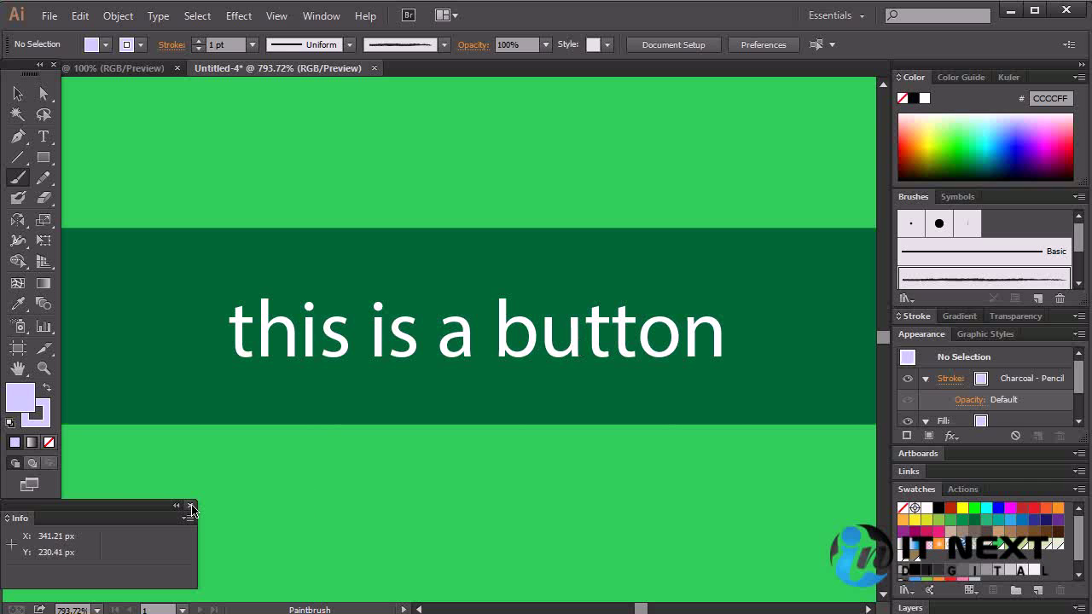
{"action": "left_click_drag", "start_coordinate": [122, 510], "coordinate": [887, 517]}
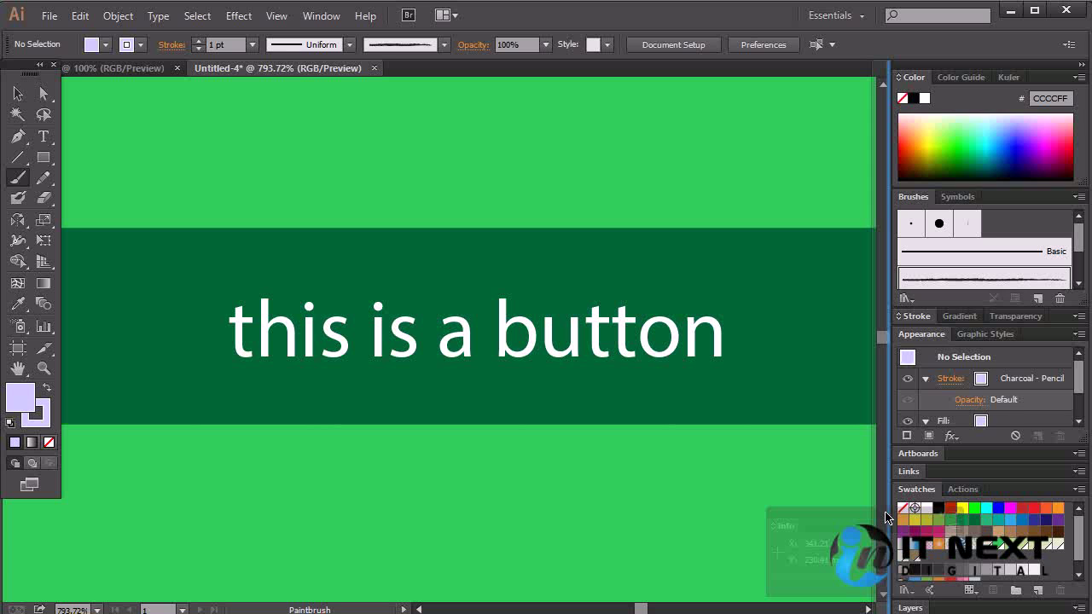
{"action": "left_click_drag", "start_coordinate": [885, 518], "coordinate": [930, 479]}
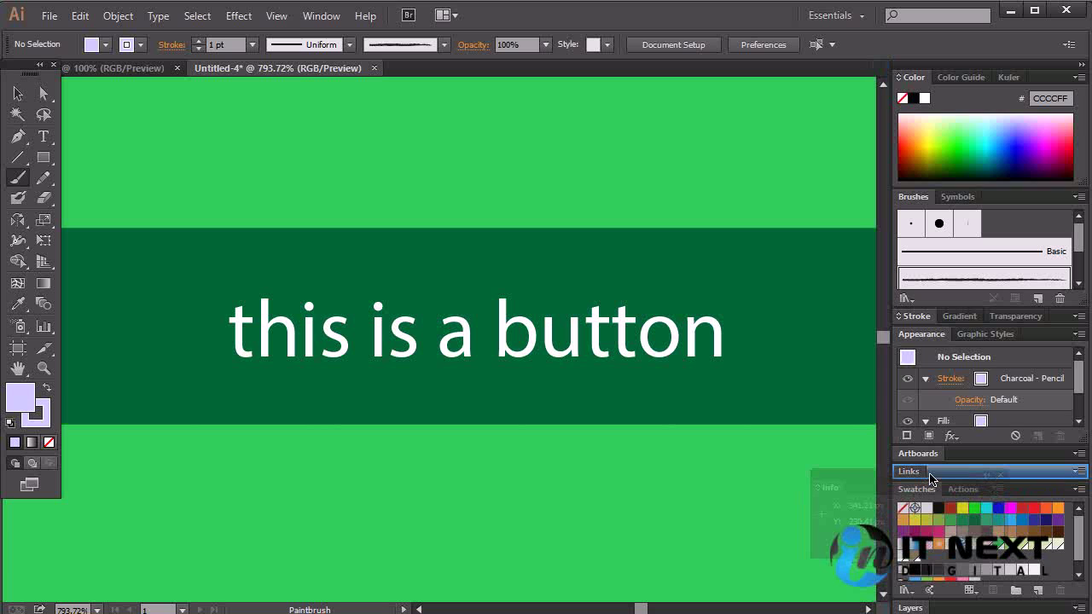
{"action": "left_click_drag", "start_coordinate": [930, 479], "coordinate": [1004, 473]}
{"action": "left_click_drag", "start_coordinate": [1009, 389], "coordinate": [458, 445]}
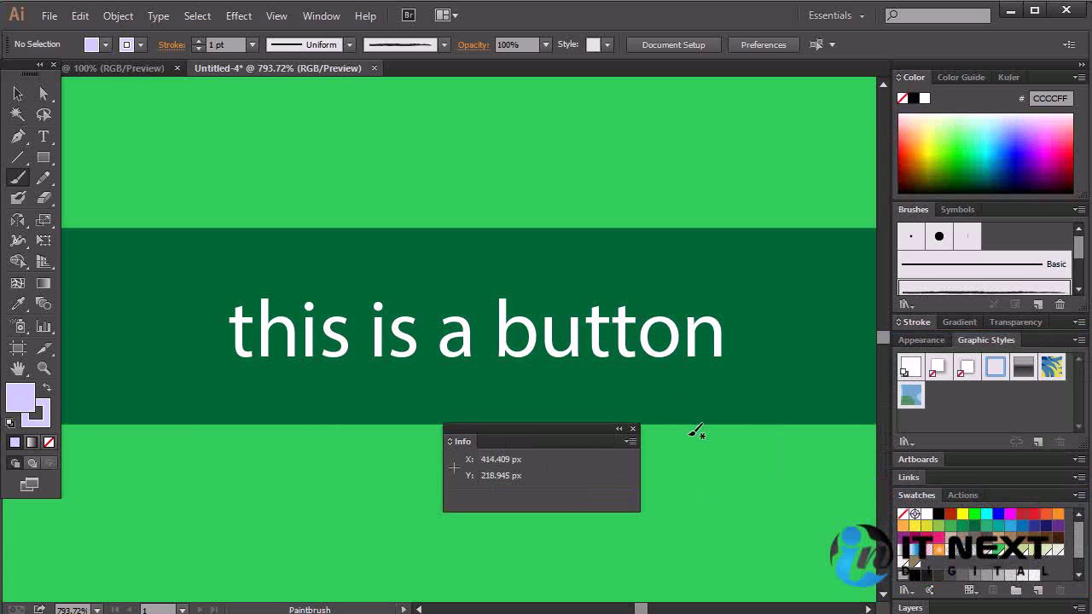
Collapse the floating Info panel to an icon and close it
{"action": "left_click", "coordinate": [619, 428]}
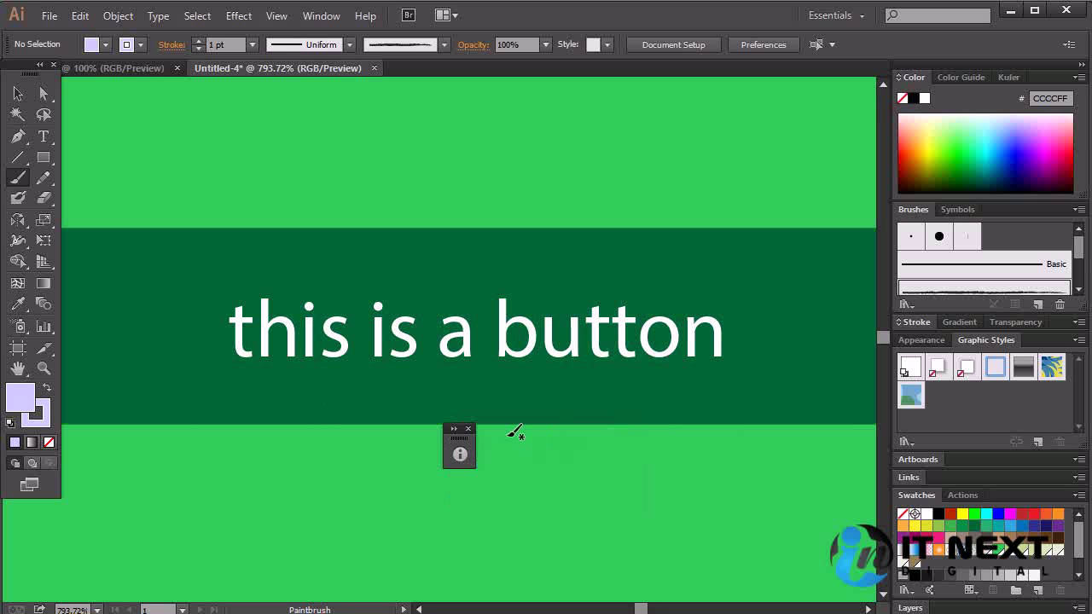
{"action": "mouse_move", "coordinate": [446, 437]}
{"action": "left_mouse_down"}
{"action": "mouse_move", "coordinate": [672, 307]}
{"action": "mouse_move", "coordinate": [866, 93]}
{"action": "mouse_move", "coordinate": [843, 89]}
{"action": "mouse_move", "coordinate": [789, 124]}
{"action": "left_mouse_up"}
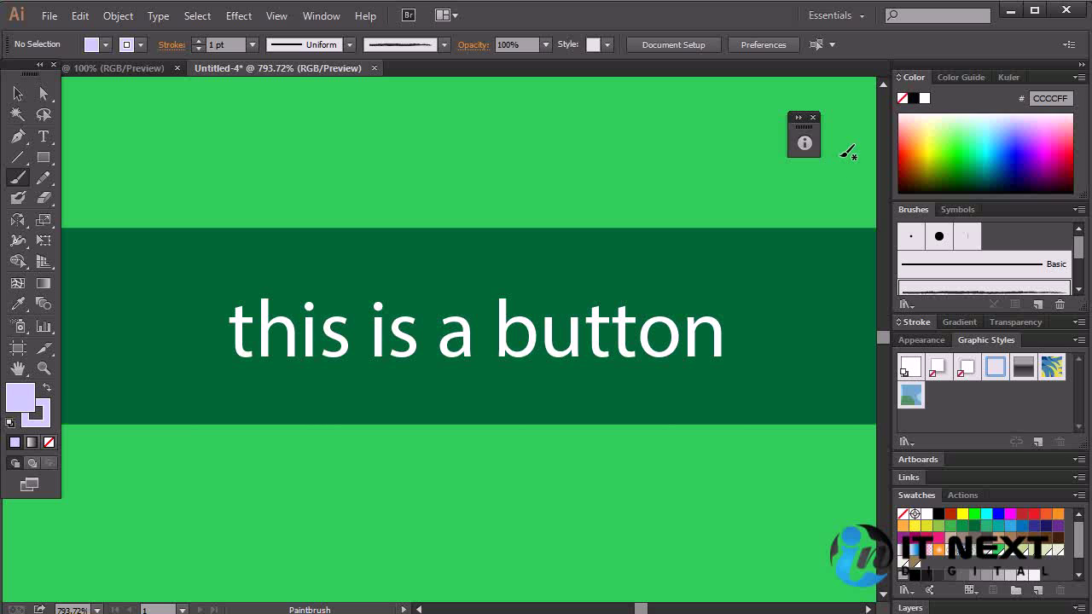
{"action": "left_click", "coordinate": [812, 116]}
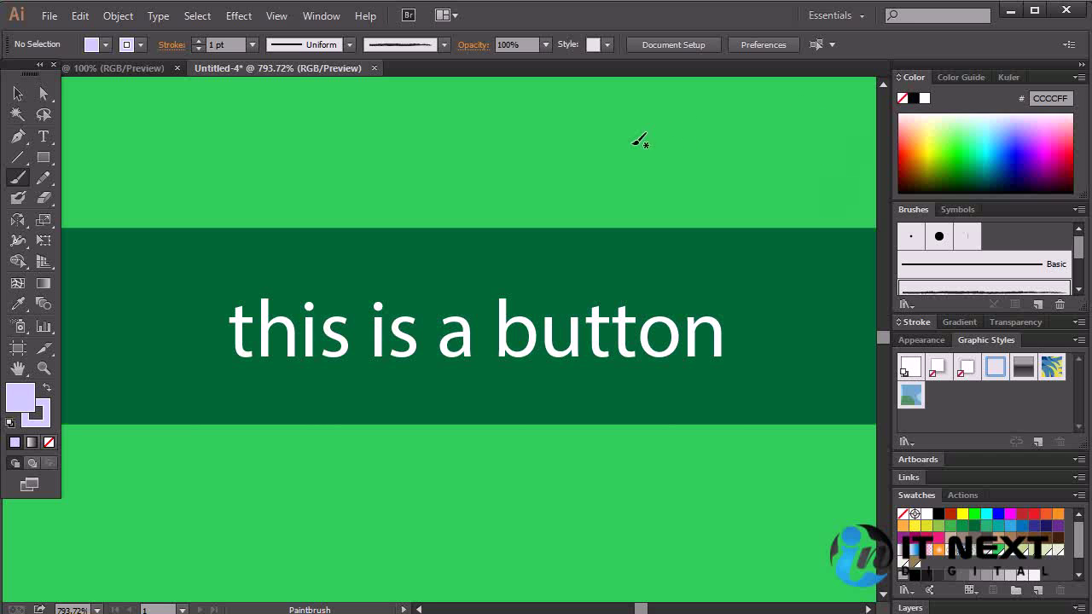
{"action": "left_click", "coordinate": [314, 17]}
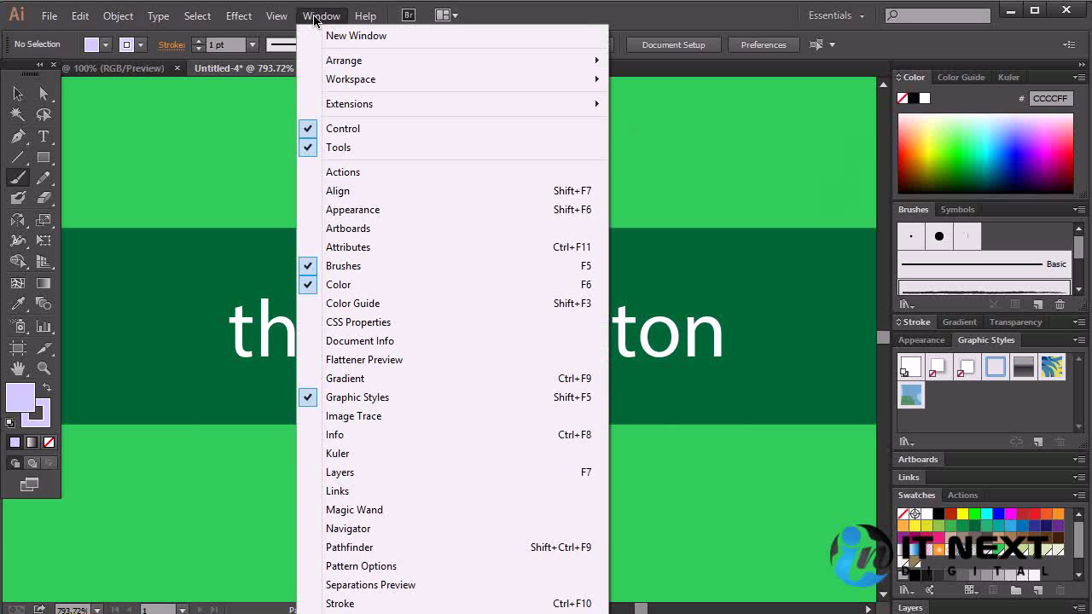
{"action": "left_click", "coordinate": [926, 215]}
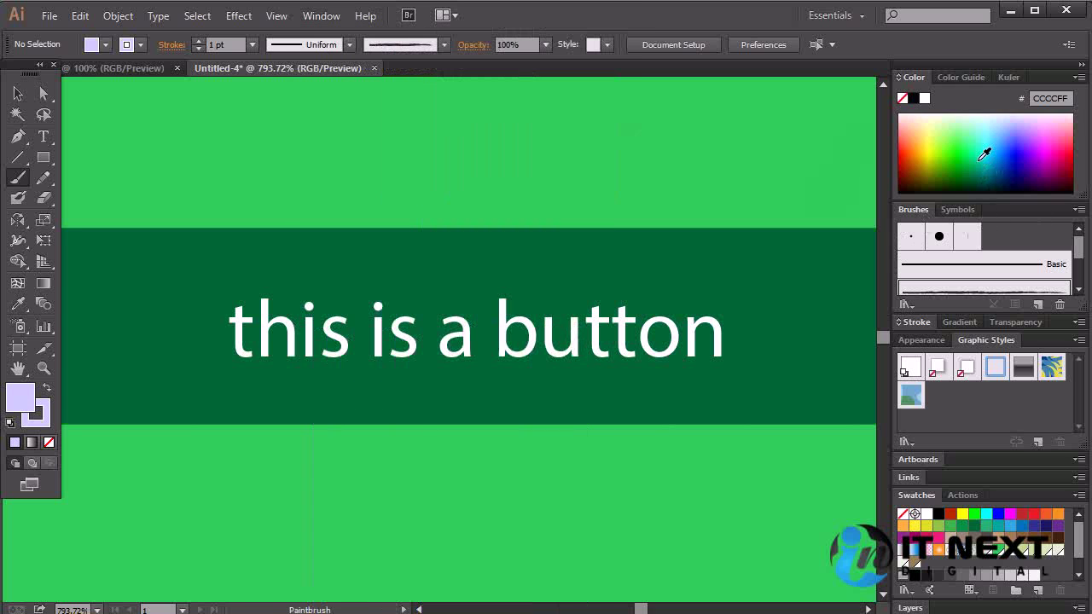
Detach and close the Kuler panel, and group the Swatches panel with Color and Color Guide
{"action": "left_click", "coordinate": [1009, 77]}
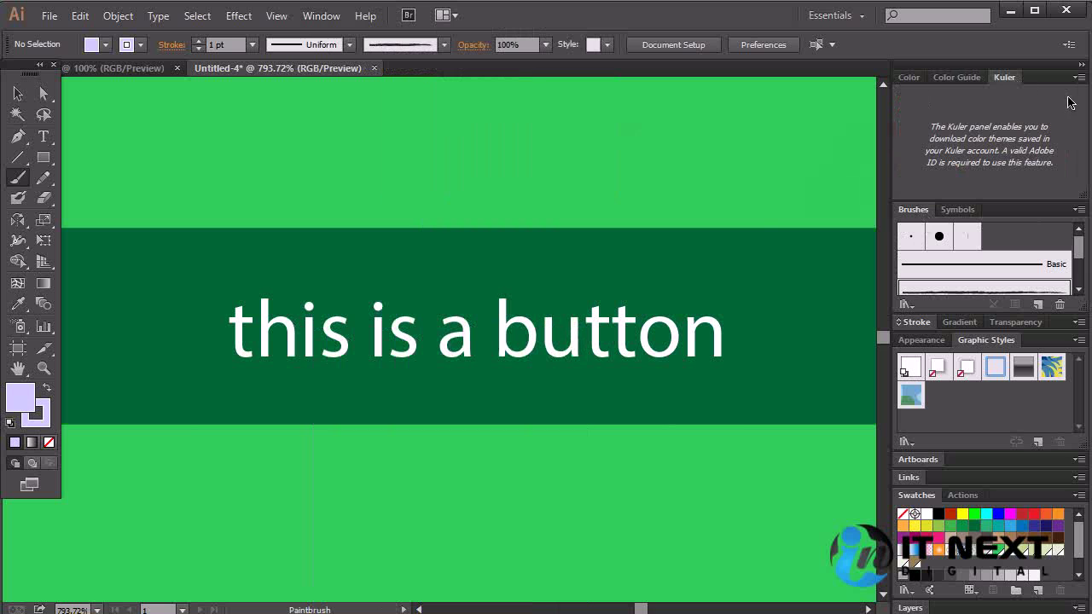
{"action": "left_click_drag", "start_coordinate": [1002, 79], "coordinate": [609, 188]}
{"action": "left_click", "coordinate": [755, 180]}
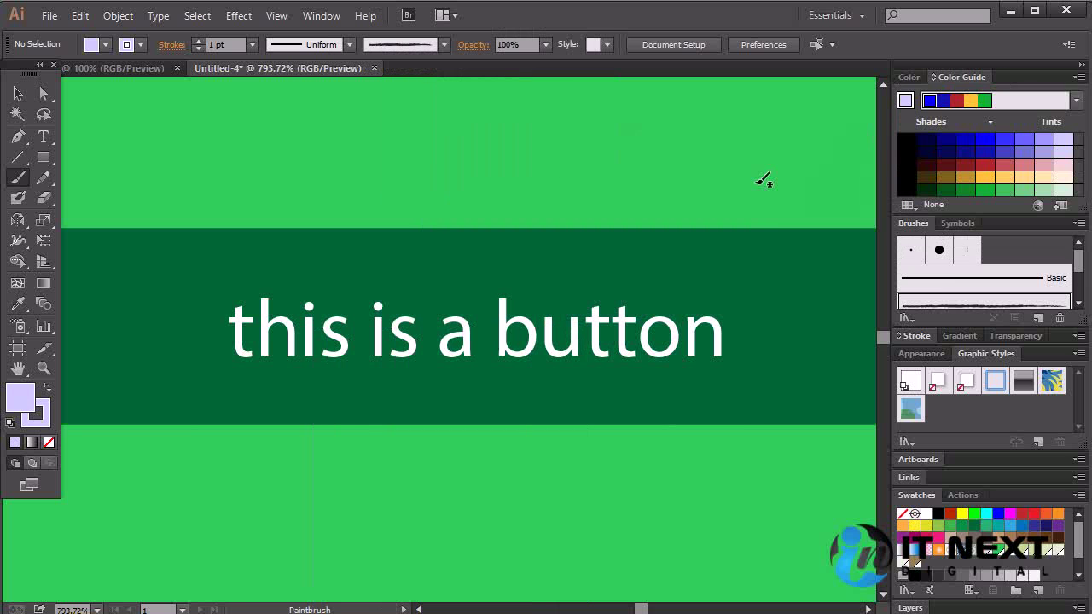
{"action": "left_click", "coordinate": [910, 78]}
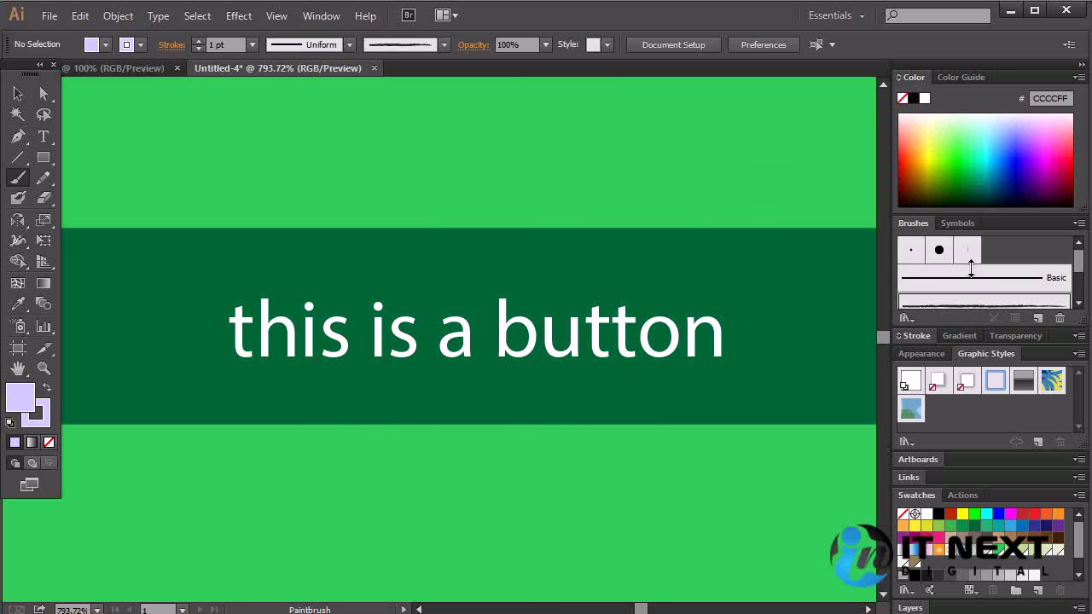
{"action": "left_click_drag", "start_coordinate": [909, 503], "coordinate": [938, 87]}
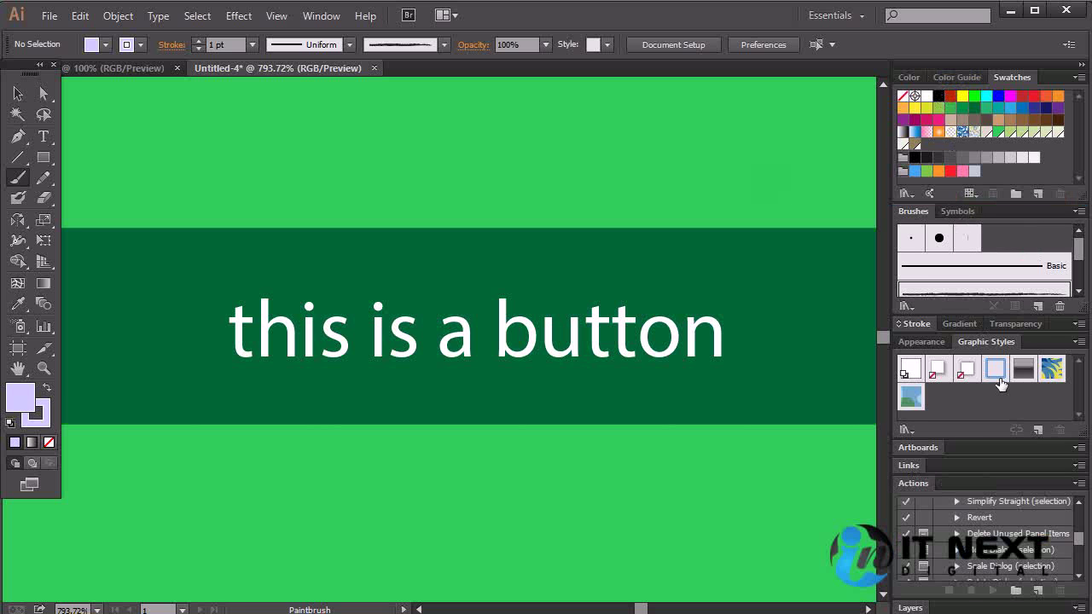
Move the Transparency panel out of the Stroke group into the group with Appearance and Graphic Styles
{"action": "left_click", "coordinate": [921, 343]}
{"action": "left_click", "coordinate": [960, 324]}
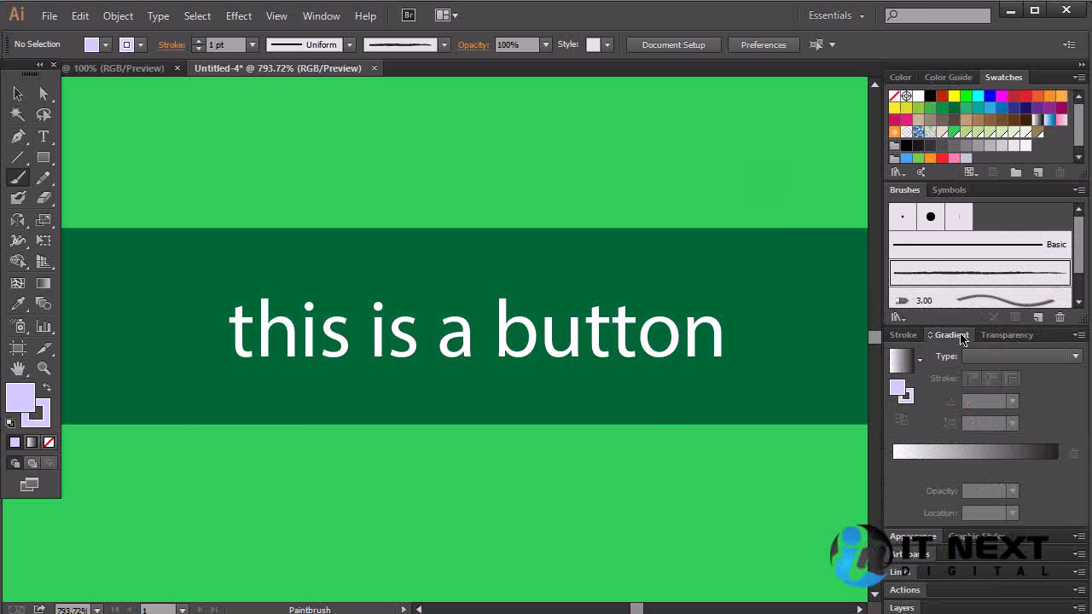
{"action": "left_click", "coordinate": [894, 335]}
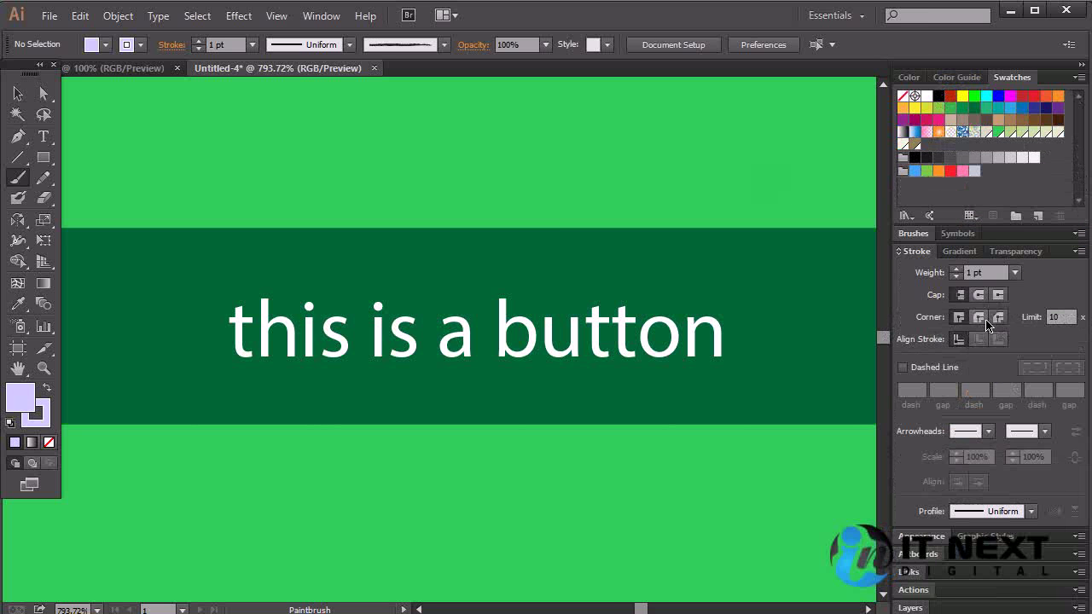
{"action": "left_click_drag", "start_coordinate": [1015, 250], "coordinate": [964, 251]}
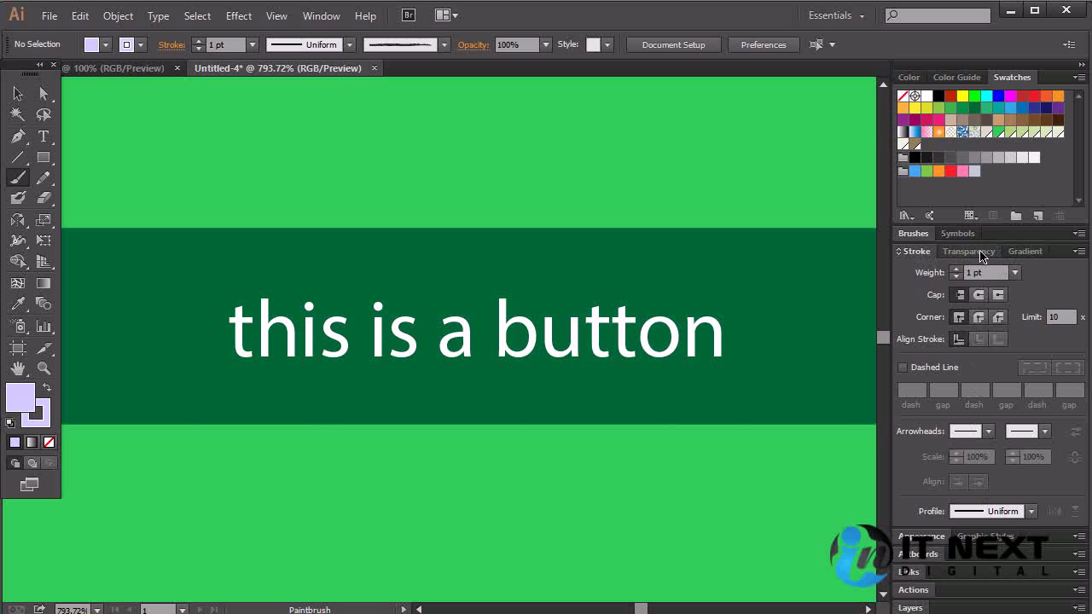
{"action": "left_click", "coordinate": [922, 536]}
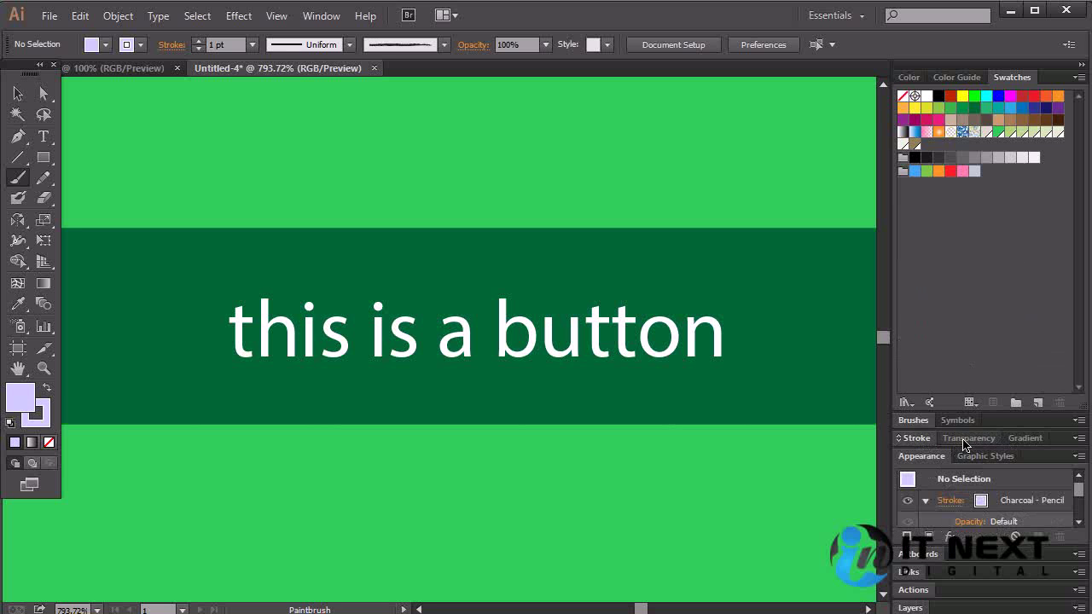
{"action": "mouse_move", "coordinate": [965, 448]}
{"action": "left_mouse_down"}
{"action": "mouse_move", "coordinate": [974, 456]}
{"action": "mouse_move", "coordinate": [845, 467]}
{"action": "mouse_move", "coordinate": [812, 501]}
{"action": "mouse_move", "coordinate": [954, 522]}
{"action": "mouse_move", "coordinate": [962, 465]}
{"action": "left_mouse_up"}
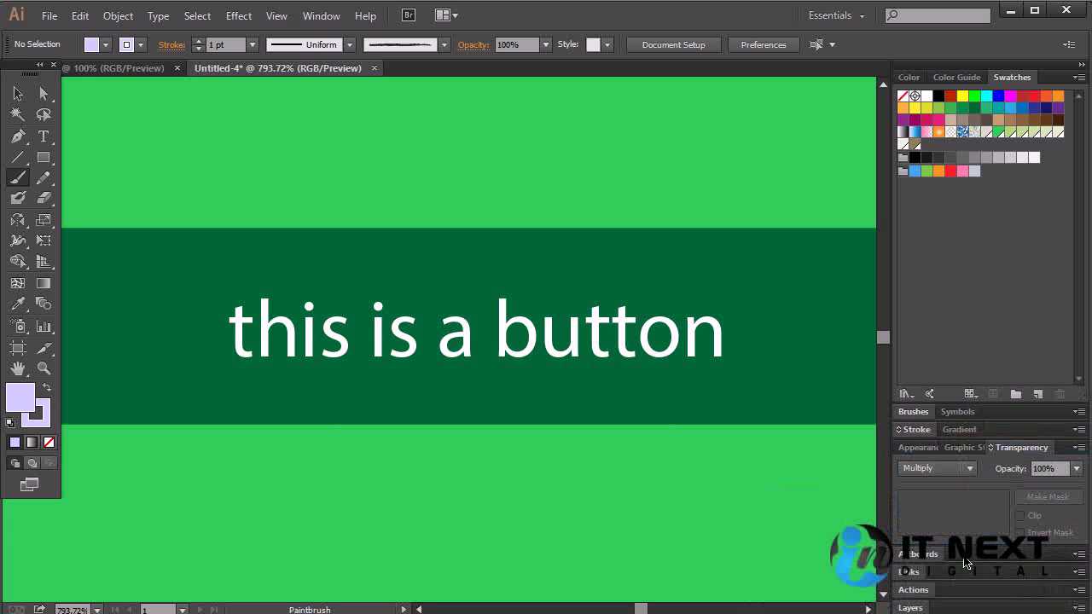
Detach the Artboards and Links panels from the dock and close both
{"action": "left_click", "coordinate": [927, 554]}
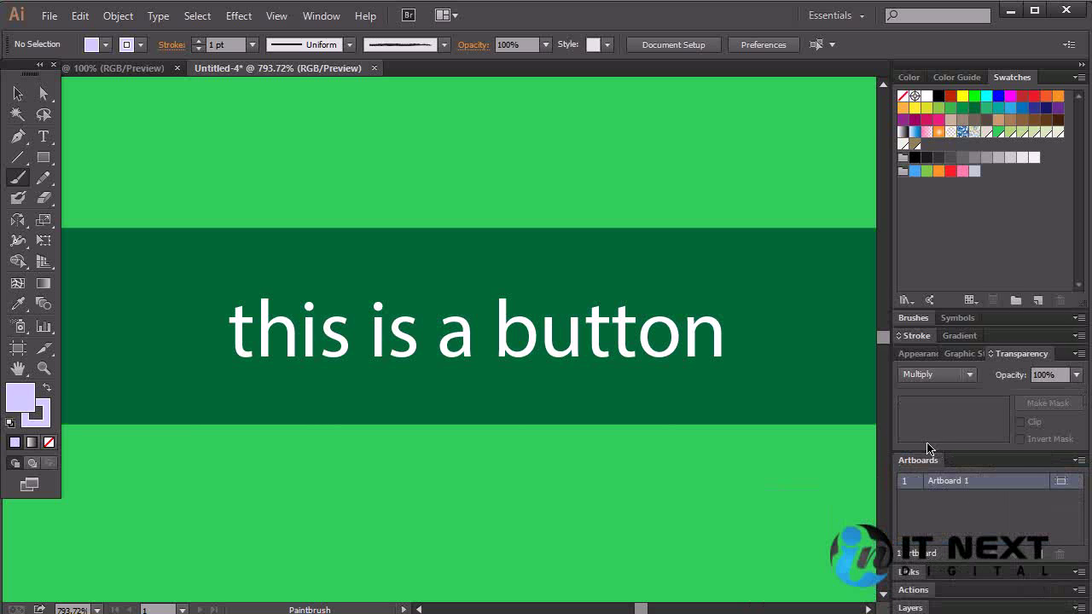
{"action": "left_click_drag", "start_coordinate": [918, 464], "coordinate": [414, 381]}
{"action": "left_click", "coordinate": [591, 373]}
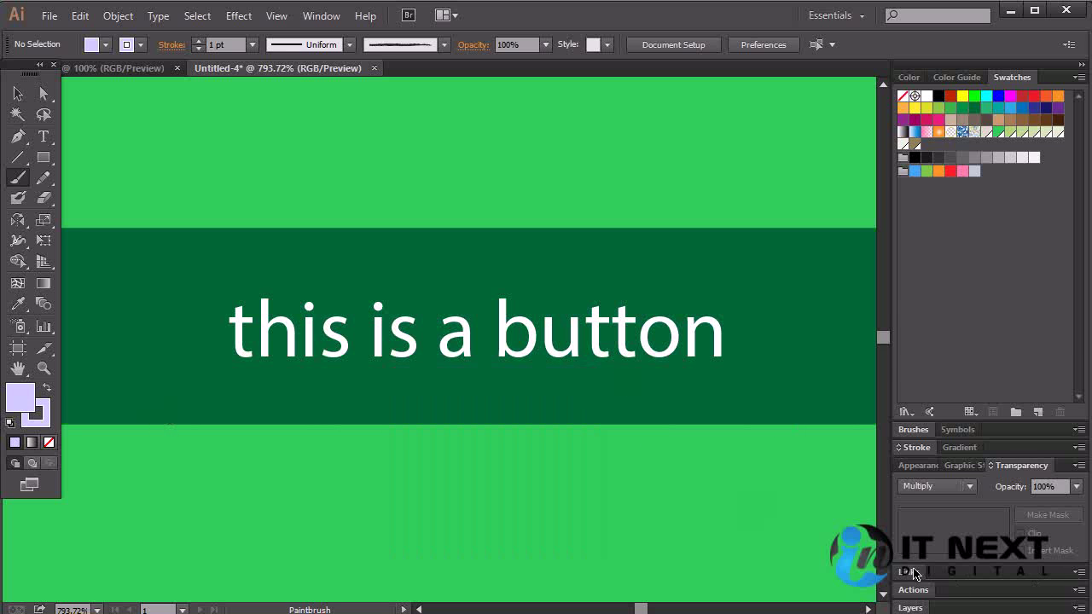
{"action": "left_click", "coordinate": [914, 573]}
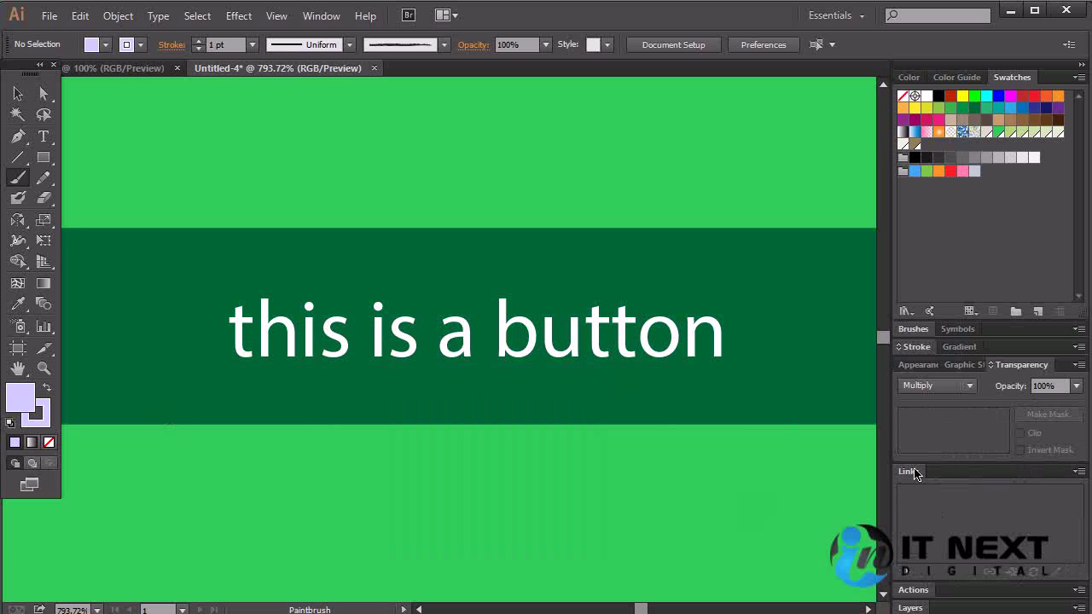
{"action": "left_click_drag", "start_coordinate": [914, 473], "coordinate": [494, 458]}
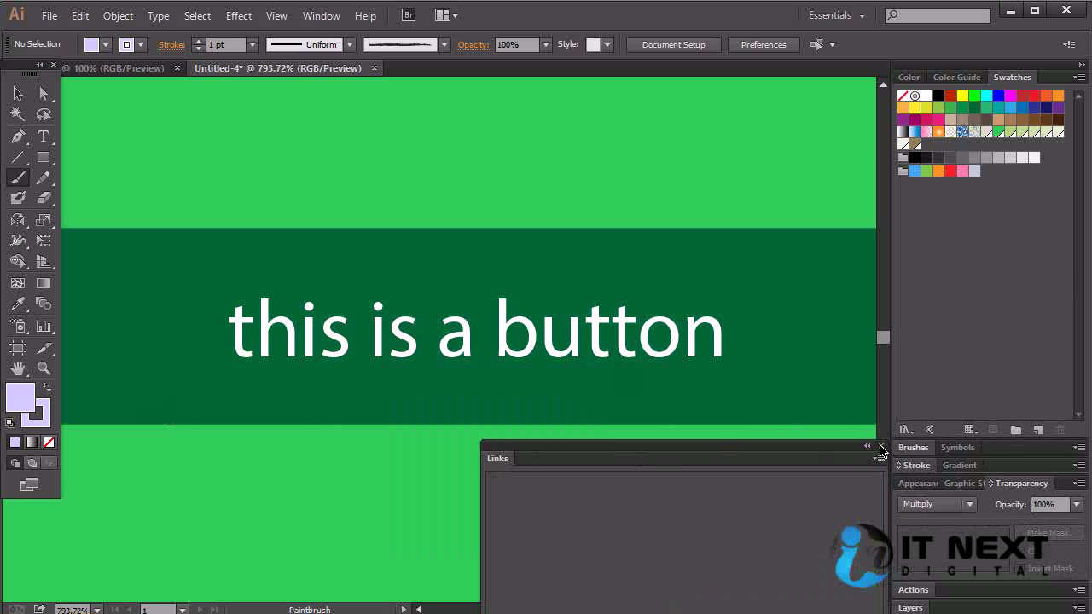
{"action": "left_click", "coordinate": [880, 446]}
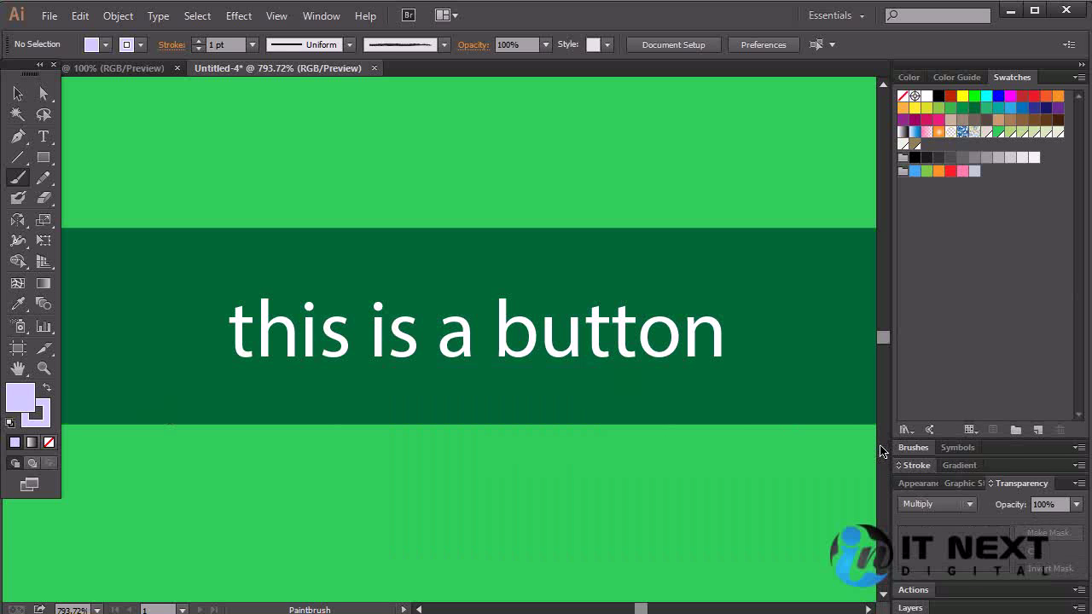
Detach and close the Actions panel, and expand the Layers panel in the dock
{"action": "left_click", "coordinate": [911, 590]}
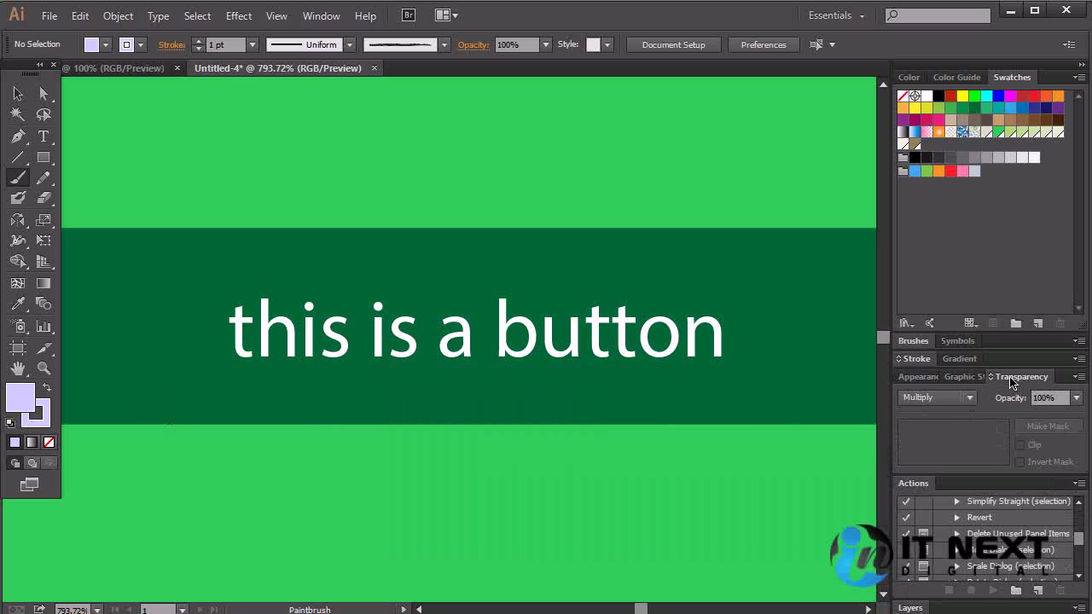
{"action": "left_click_drag", "start_coordinate": [1051, 487], "coordinate": [570, 440]}
{"action": "left_click", "coordinate": [723, 426]}
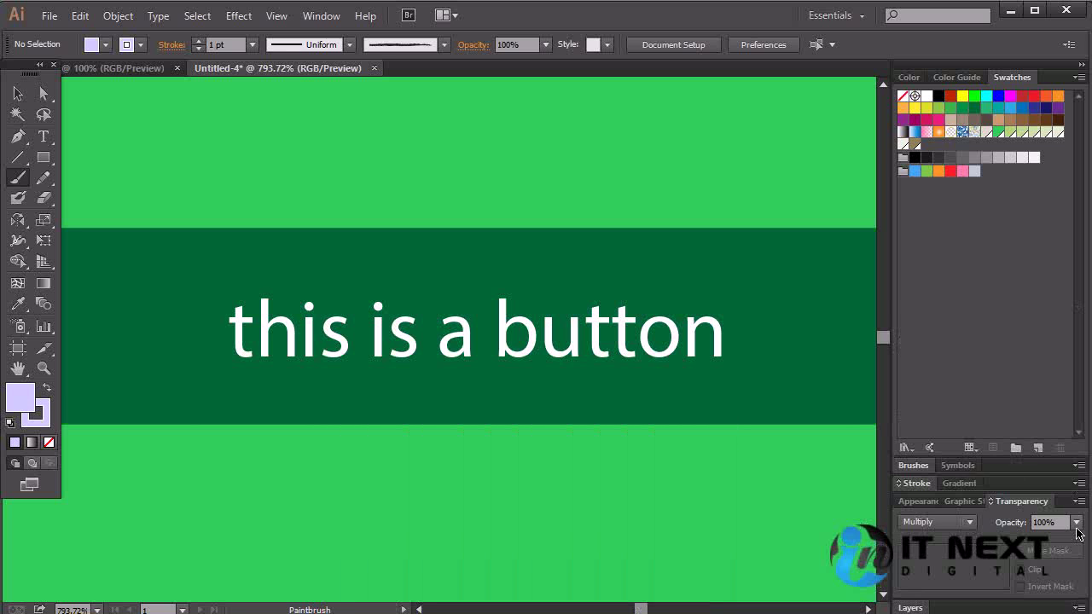
{"action": "left_click", "coordinate": [914, 607]}
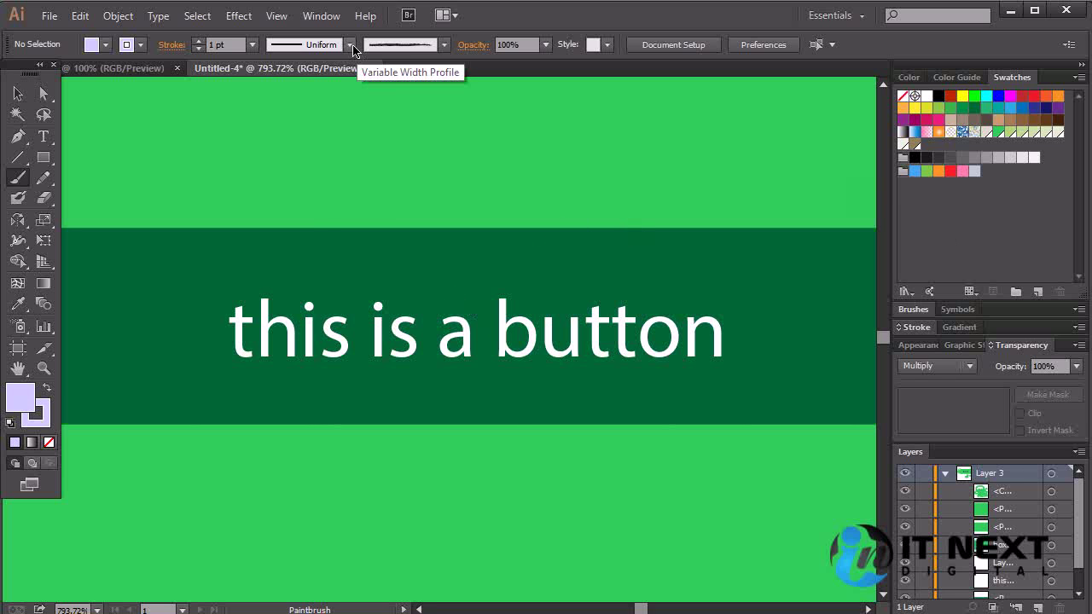
{"action": "left_click", "coordinate": [85, 16]}
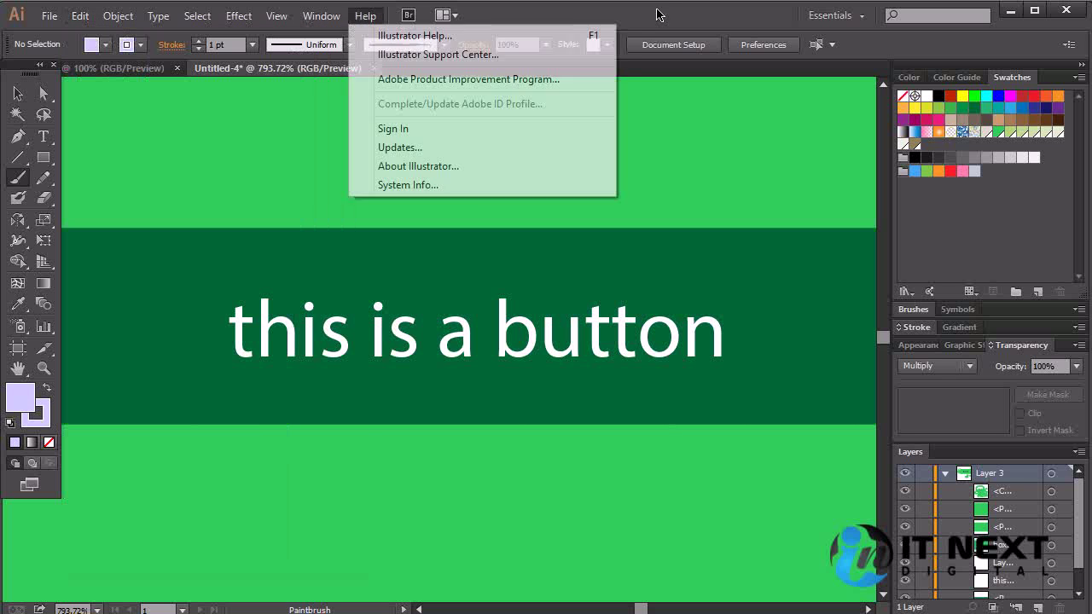
{"action": "left_click", "coordinate": [657, 11]}
Move the "this is a button" text off the dark green rectangle into the light green area above it
{"action": "left_click", "coordinate": [18, 95]}
{"action": "left_click_drag", "start_coordinate": [567, 341], "coordinate": [546, 165]}
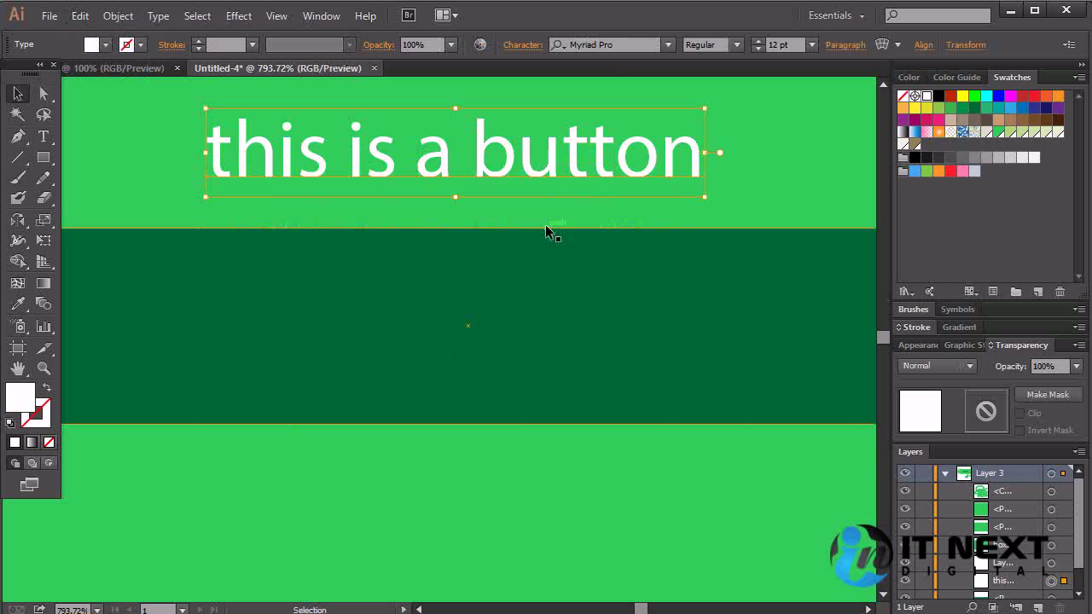
Undo the text's move above the dark green rectangle, and move the text into the light green area below it
{"action": "key", "text": "ctrl+z"}
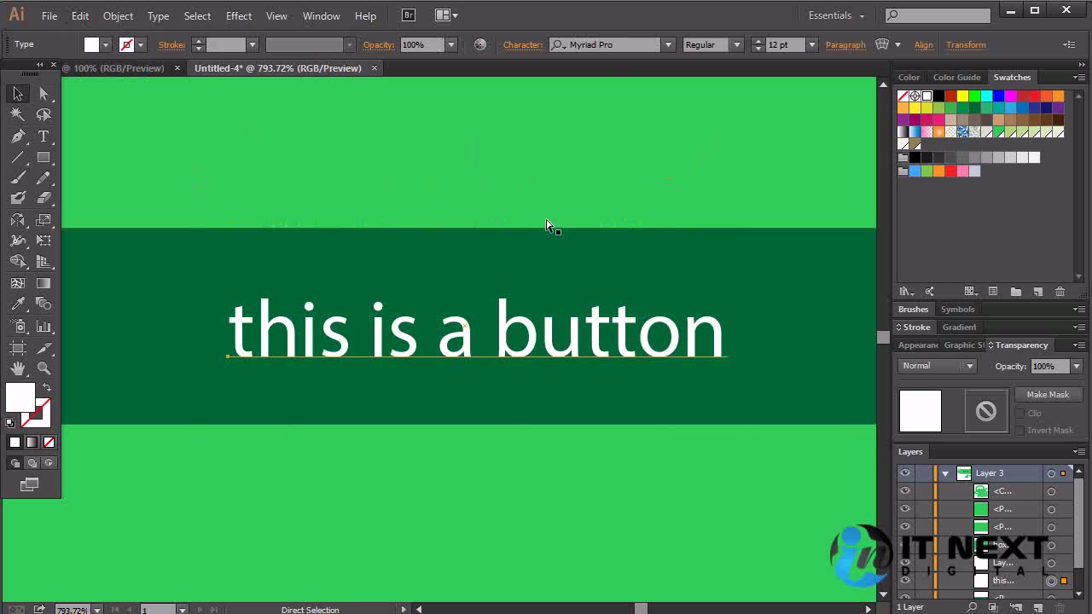
{"action": "left_click_drag", "start_coordinate": [561, 340], "coordinate": [689, 366]}
{"action": "left_click_drag", "start_coordinate": [689, 366], "coordinate": [679, 477]}
Undo the recent moves of the "this is a button" text and redo them
{"action": "key", "text": "ctrl+z"}
{"action": "key", "text": "ctrl+z"}
{"action": "key", "text": "ctrl+z"}
{"action": "key", "text": "ctrl+z"}
{"action": "key", "text": "ctrl+shift+z"}
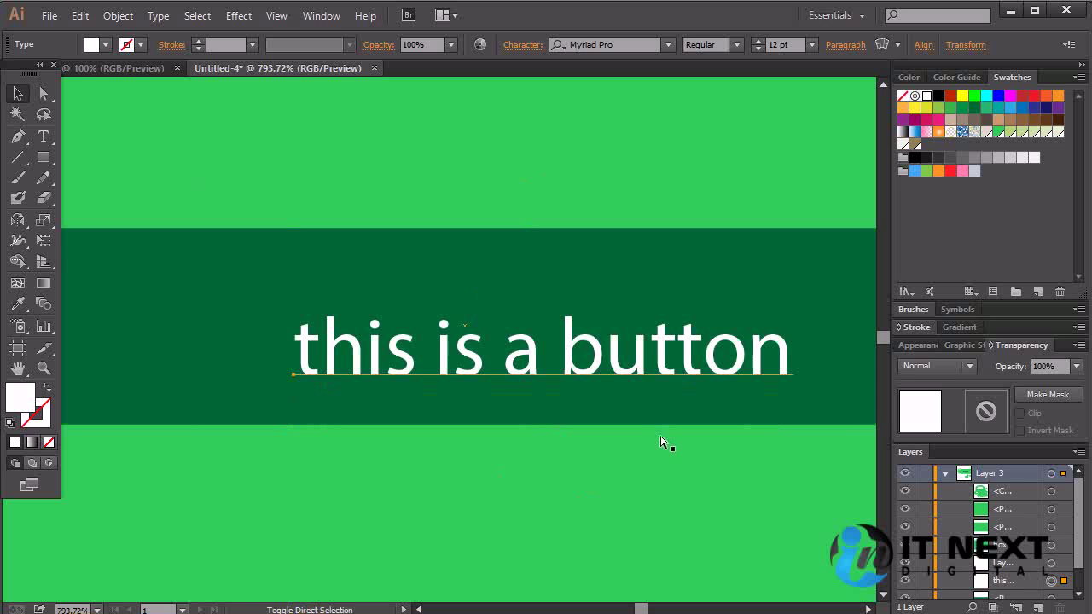
{"action": "key", "text": "ctrl+shift+z"}
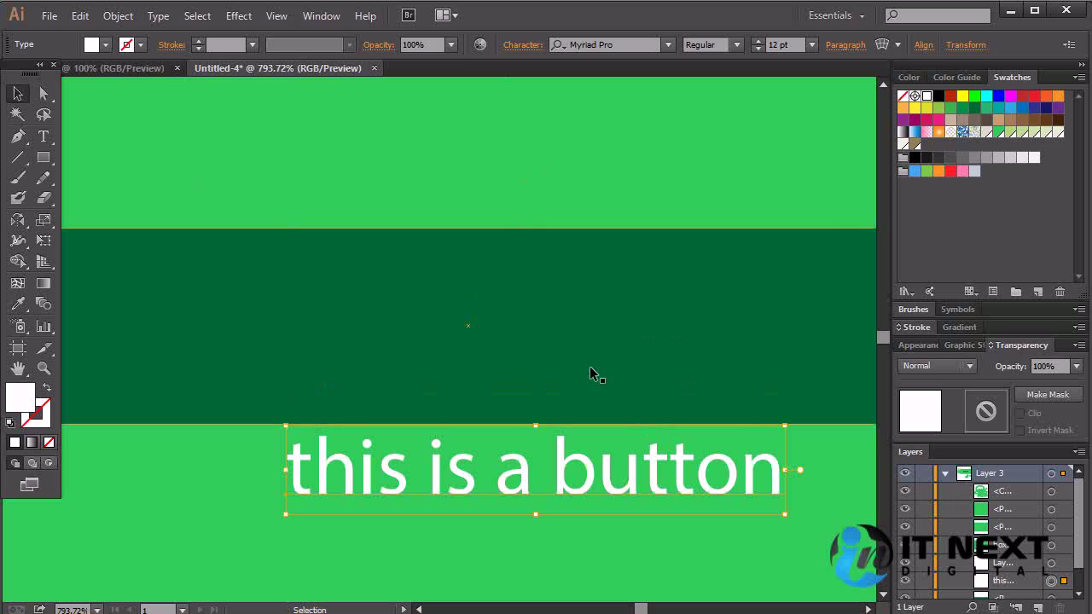
Switch the artwork to Outline view and back to Preview
{"action": "key", "text": "a"}
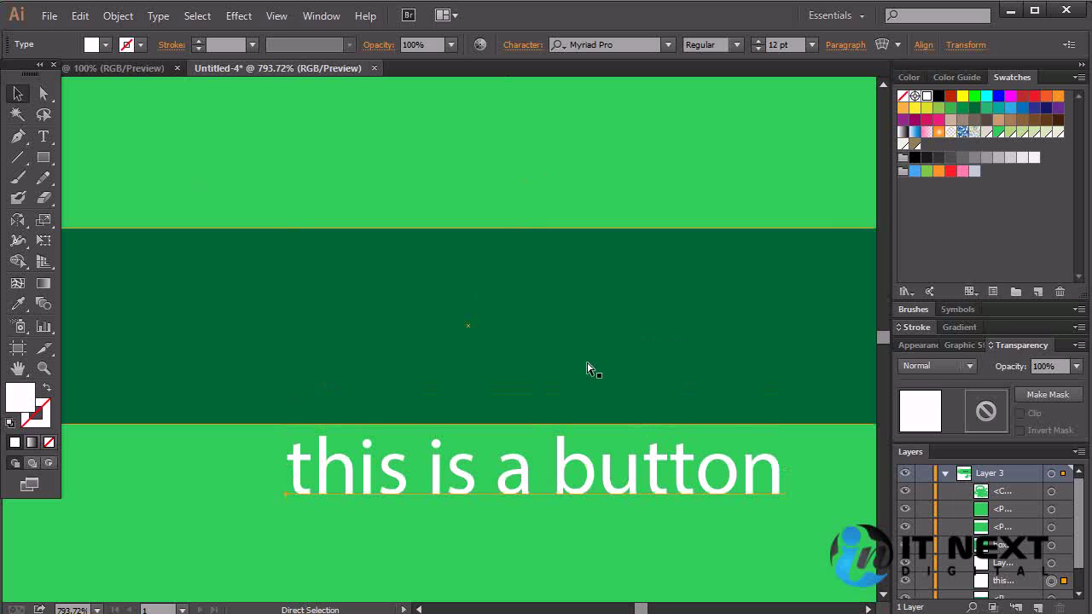
{"action": "key", "text": "v"}
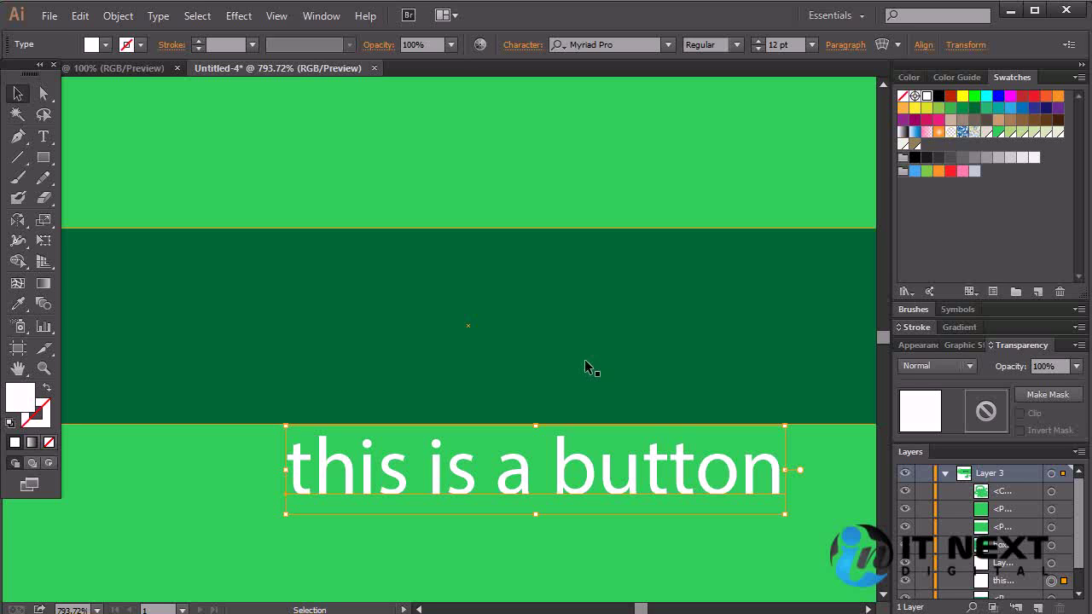
{"action": "key", "text": "ctrl"}
{"action": "key", "text": "ctrl+y"}
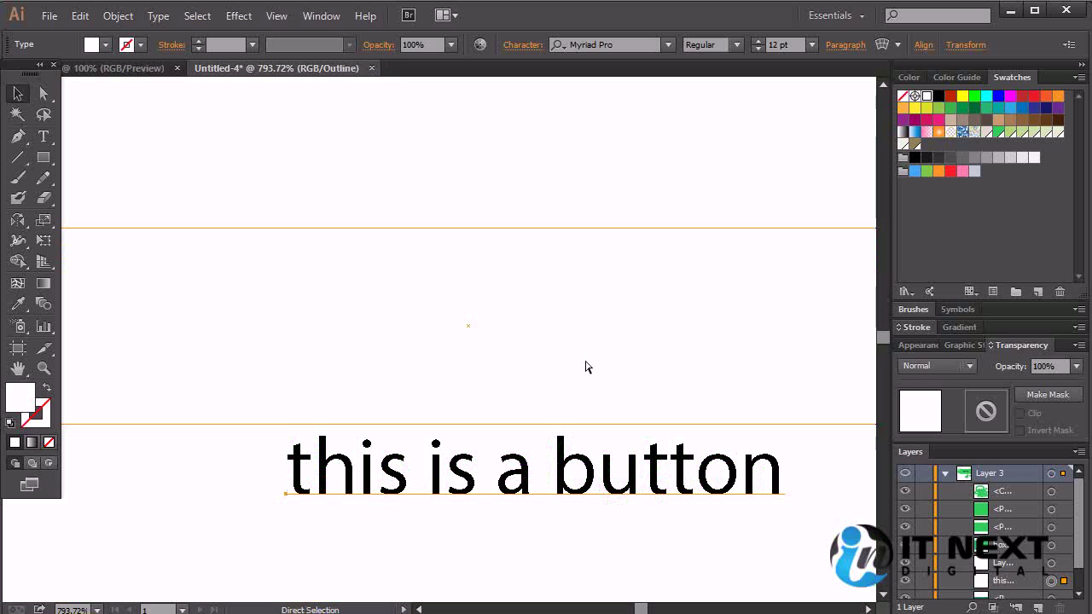
{"action": "key", "text": "ctrl+y"}
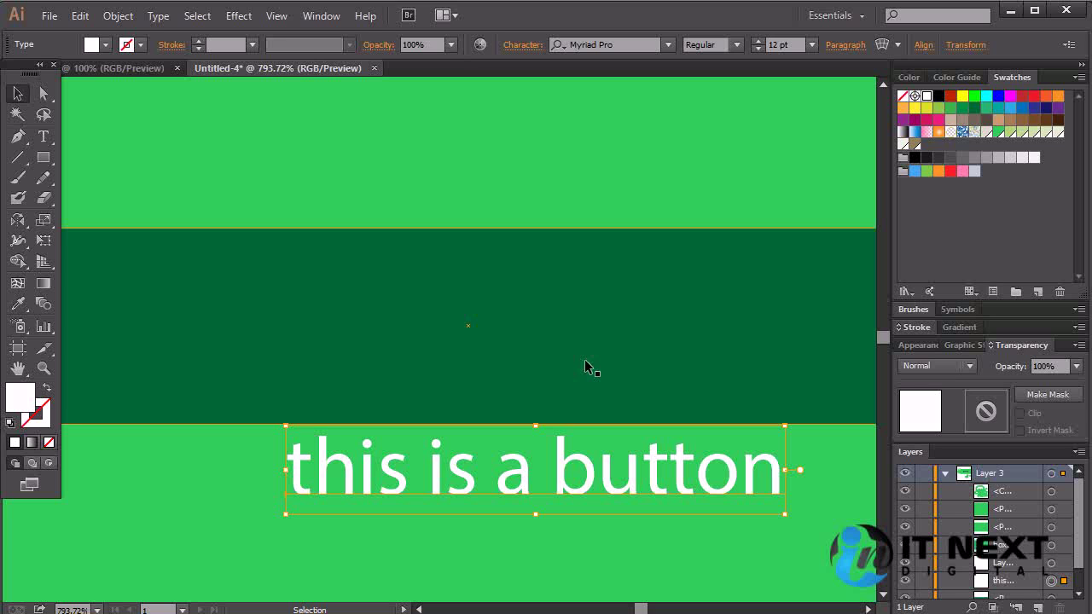
Cut the "this is a button" text and paste it back onto the artwork
{"action": "left_click", "coordinate": [79, 16]}
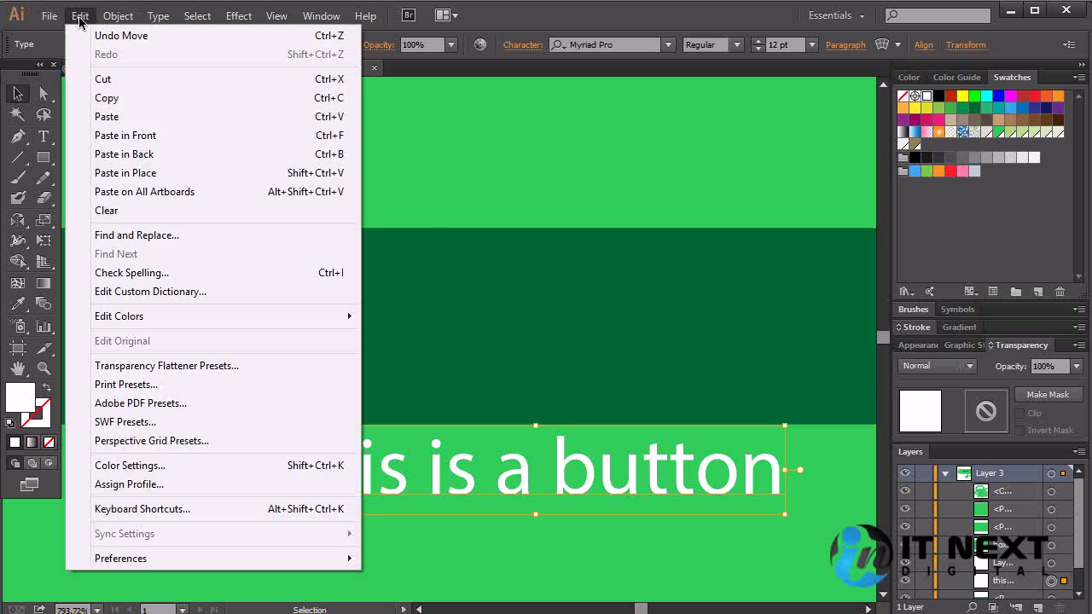
{"action": "left_click", "coordinate": [151, 79]}
{"action": "left_click", "coordinate": [81, 15]}
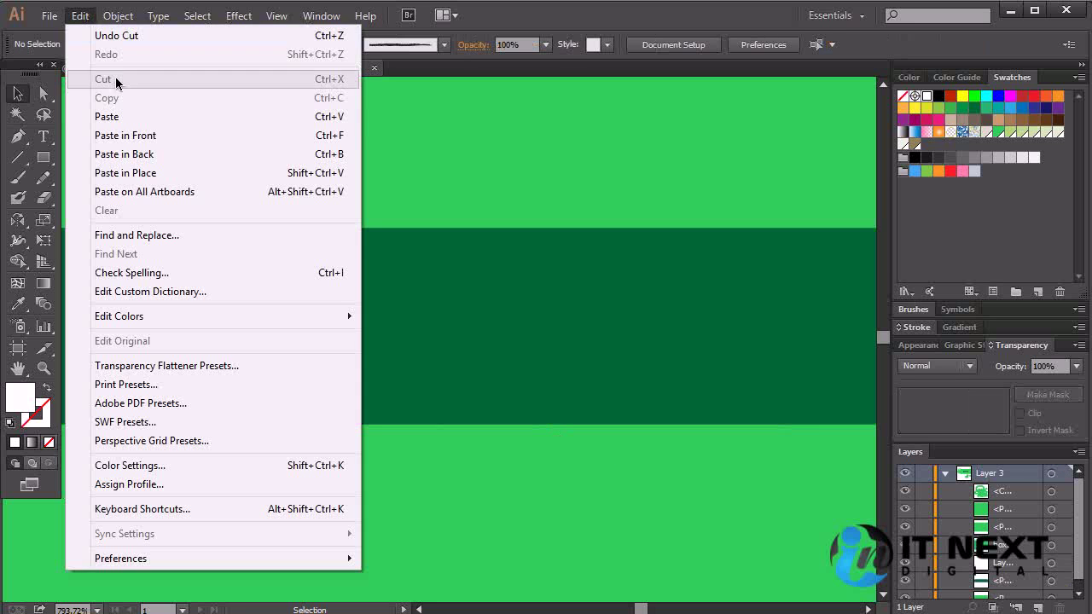
{"action": "left_click", "coordinate": [125, 115]}
Paste the text on all artboards, undo that paste, and move the remaining text into the light green area below the dark rectangle
{"action": "left_click", "coordinate": [81, 15]}
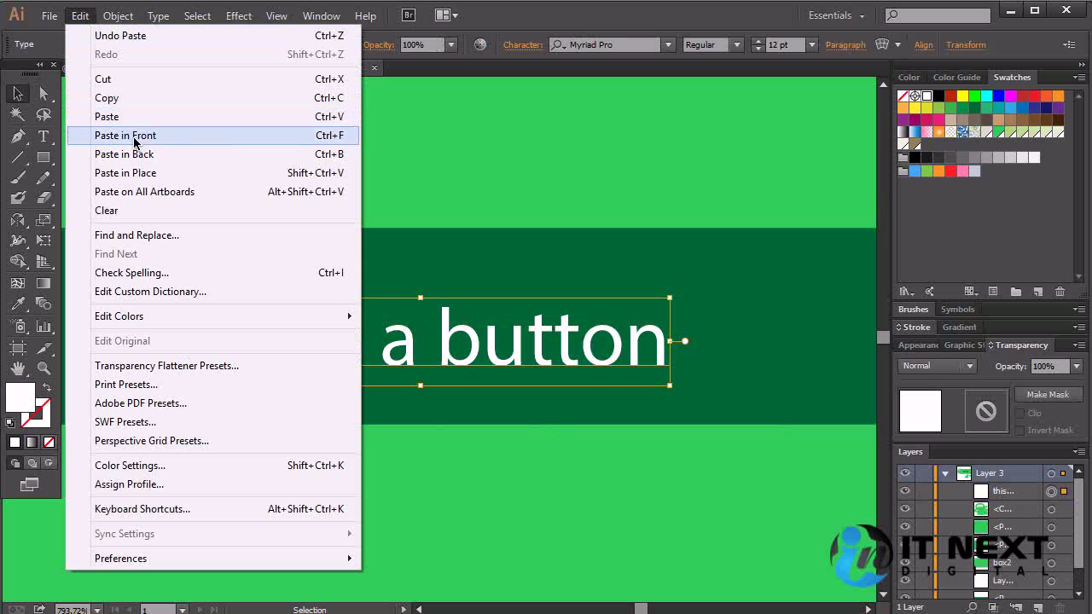
{"action": "left_click", "coordinate": [216, 189]}
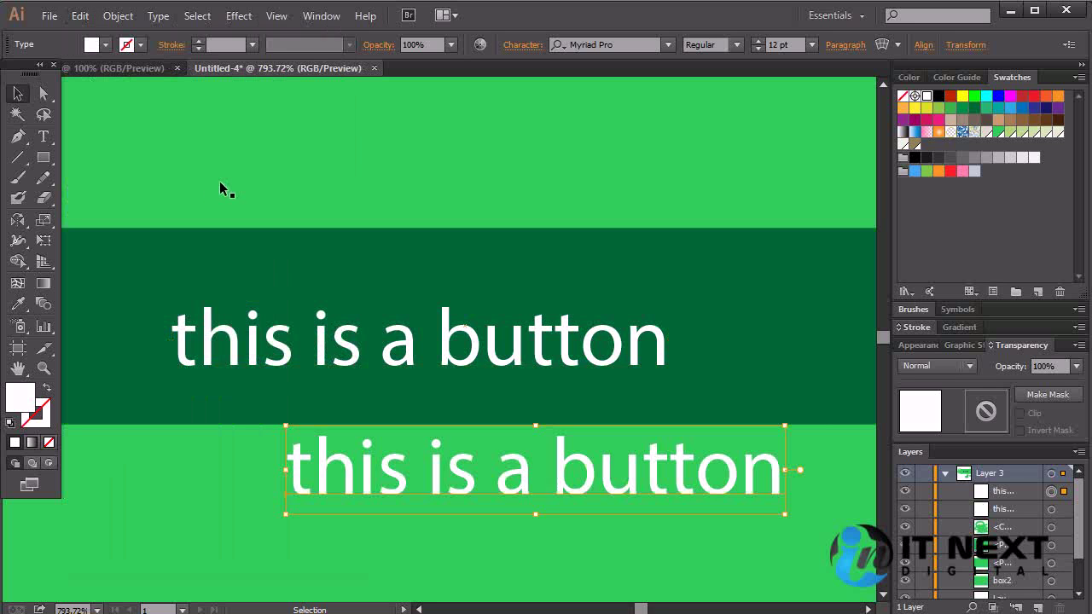
{"action": "key", "text": "ctrl+z"}
{"action": "left_click_drag", "start_coordinate": [546, 341], "coordinate": [501, 469]}
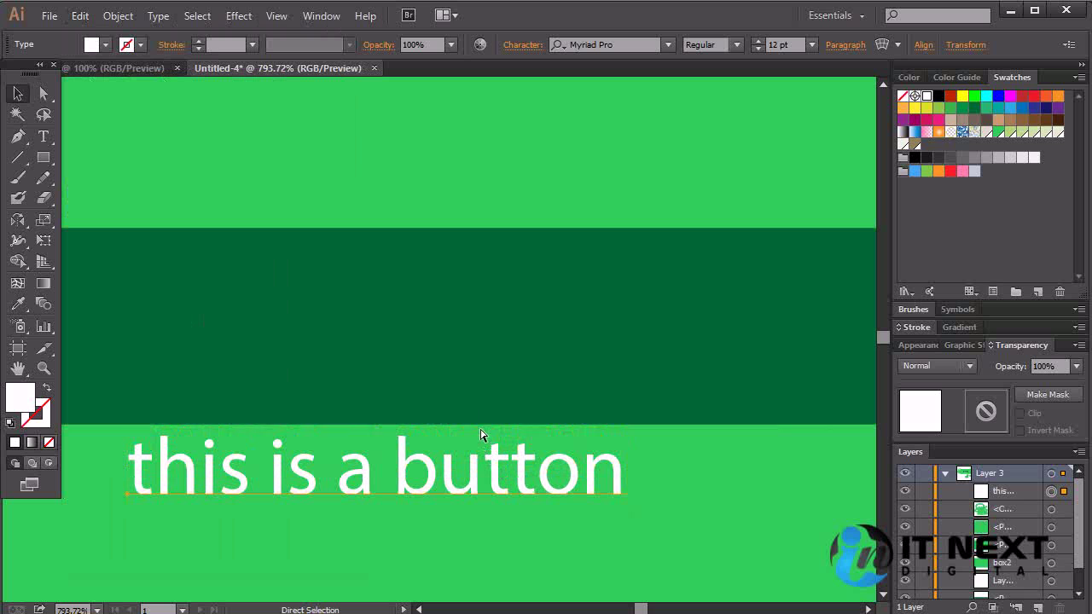
Paste a copy of the text behind the selected text, move the copy onto the dark green rectangle and delete it
{"action": "left_click", "coordinate": [81, 16]}
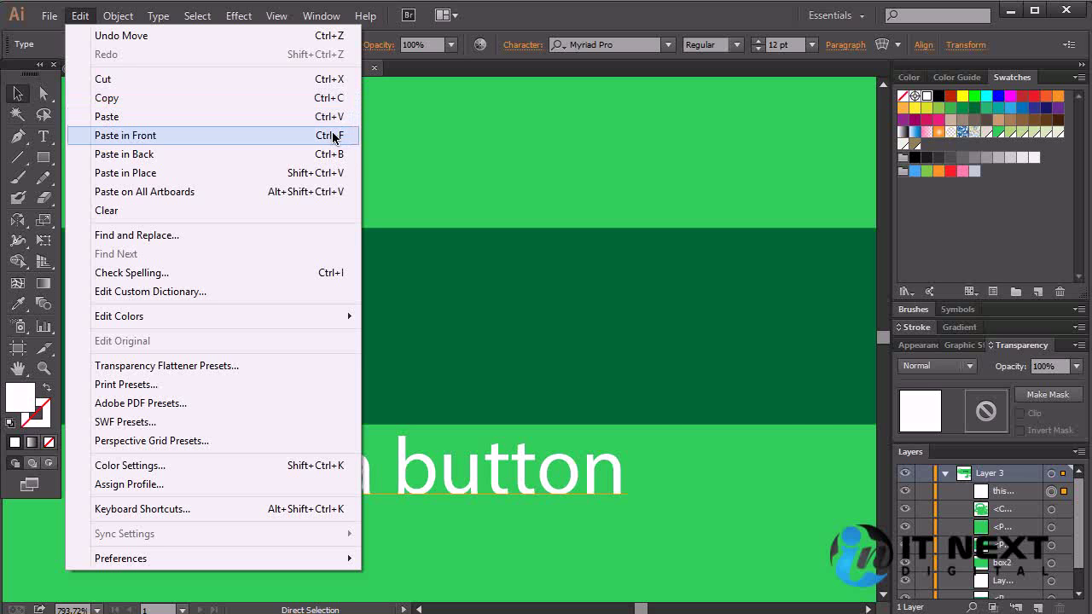
{"action": "left_click", "coordinate": [333, 154]}
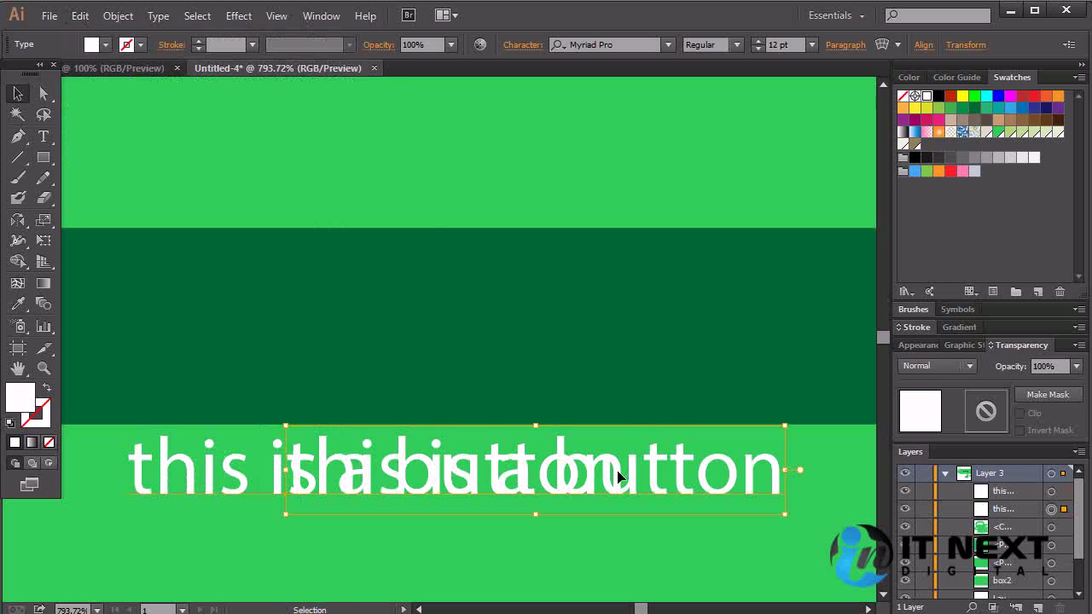
{"action": "left_click_drag", "start_coordinate": [701, 477], "coordinate": [646, 301]}
{"action": "key", "text": "Delete"}
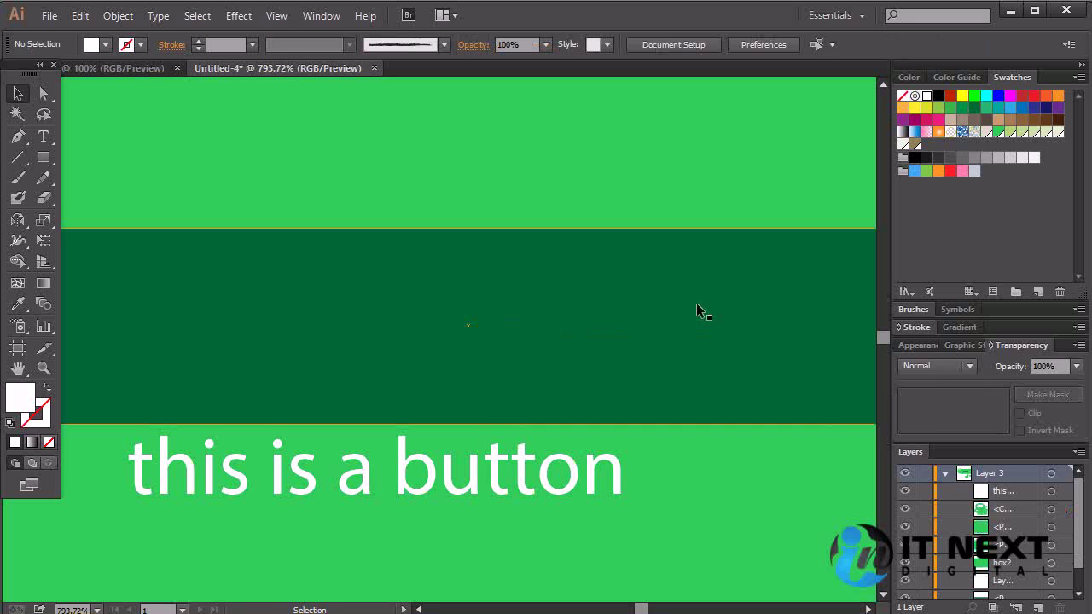
Try pasting the text behind the dark green rectangle and moving it over the rectangle, and undo these changes
{"action": "left_click", "coordinate": [625, 296]}
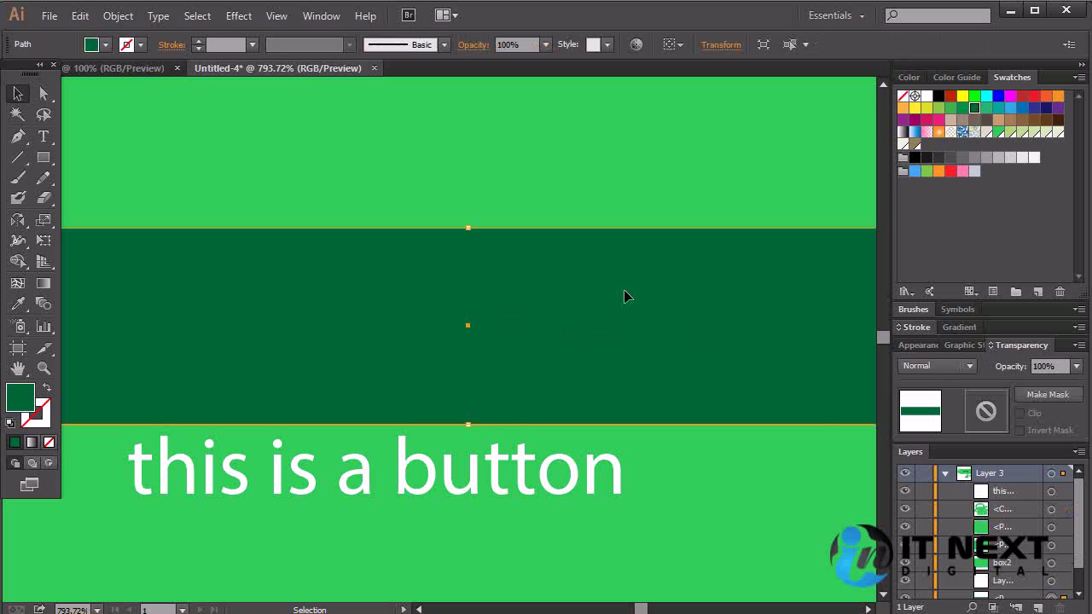
{"action": "left_click", "coordinate": [74, 17]}
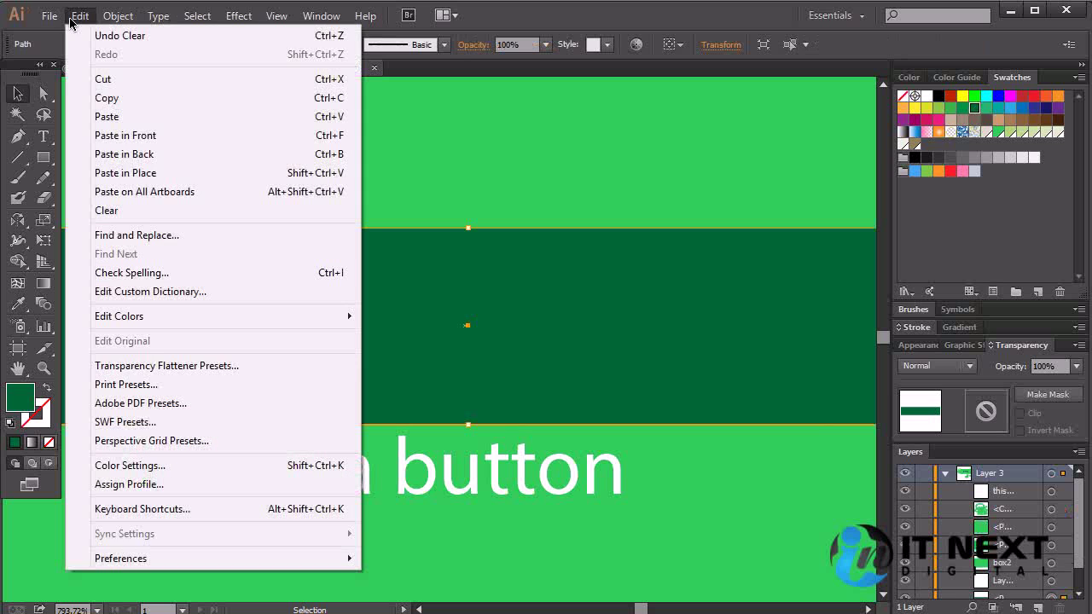
{"action": "left_click", "coordinate": [182, 157]}
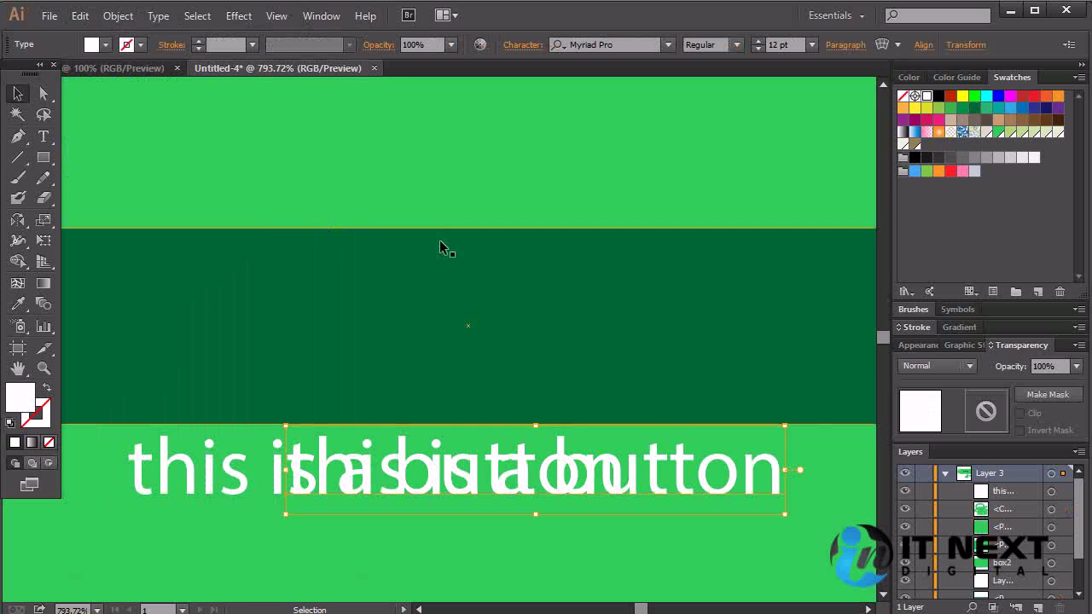
{"action": "left_click", "coordinate": [697, 339]}
{"action": "left_click_drag", "start_coordinate": [675, 485], "coordinate": [679, 364]}
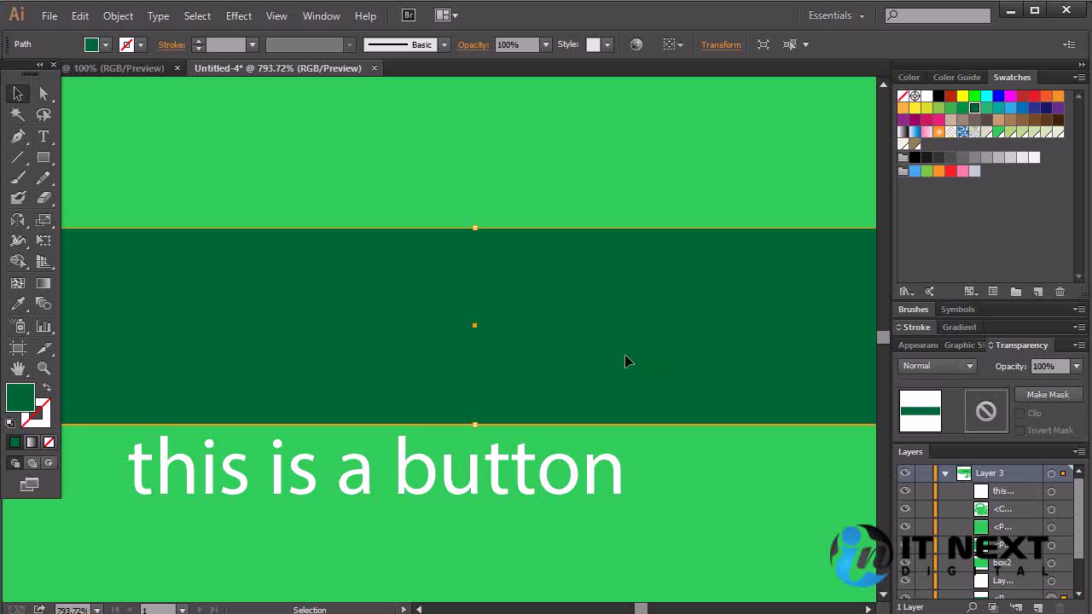
{"action": "key", "text": "ctrl+z"}
{"action": "key", "text": "ctrl+z"}
{"action": "key", "text": "ctrl+z"}
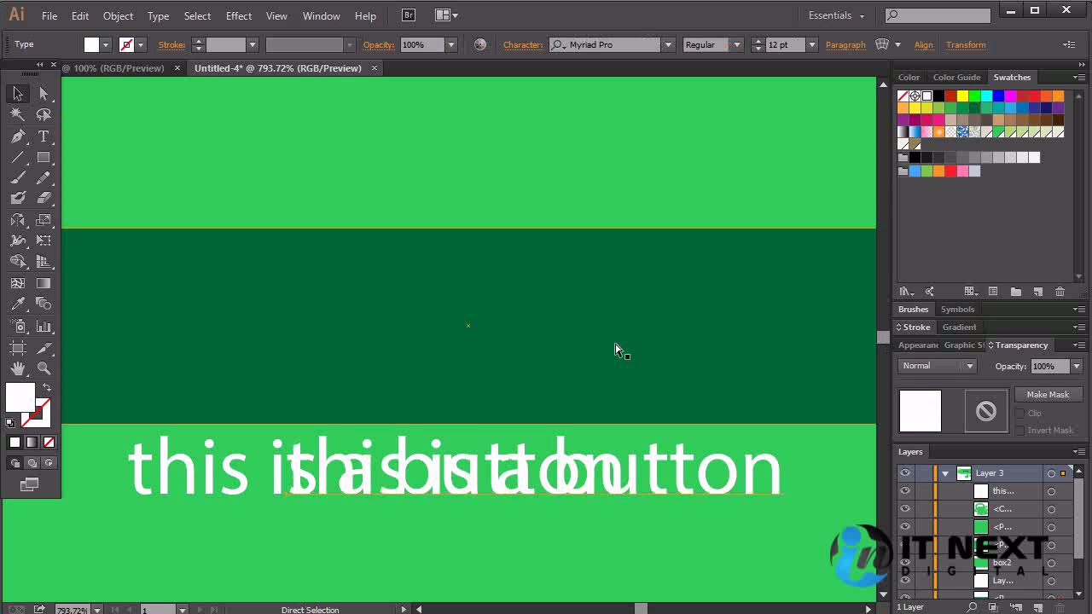
{"action": "key", "text": "ctrl+z"}
Draw a rectangle overlapping the upper edge of the dark green band and fill it with magenta
{"action": "key", "text": "v"}
{"action": "key", "text": "m"}
{"action": "mouse_move", "coordinate": [221, 207]}
{"action": "left_mouse_down"}
{"action": "mouse_move", "coordinate": [606, 410]}
{"action": "mouse_move", "coordinate": [620, 376]}
{"action": "left_mouse_up"}
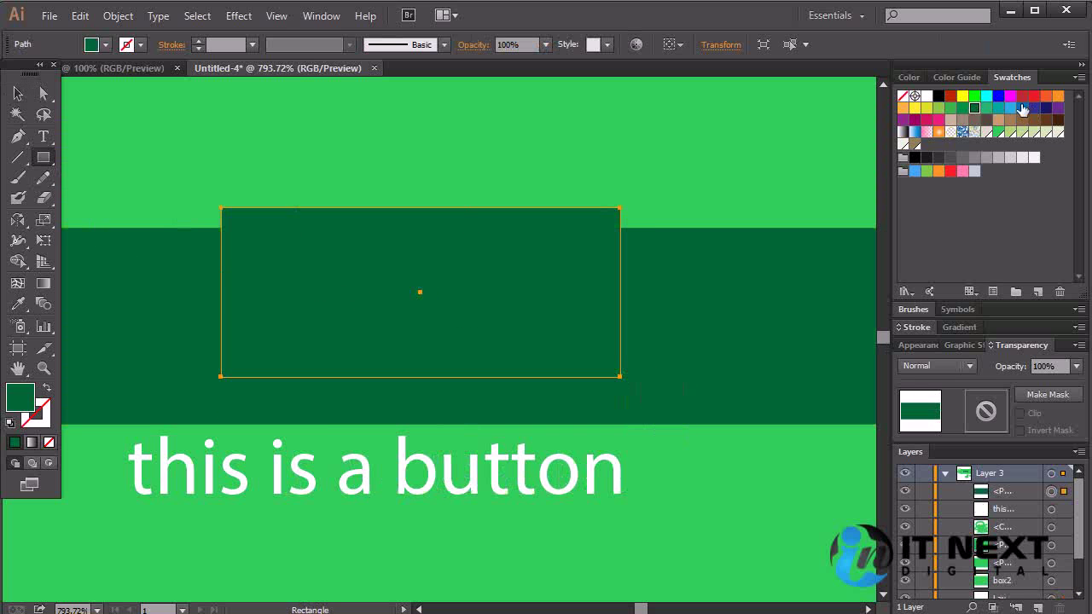
{"action": "left_click", "coordinate": [1009, 96]}
Paste a copy of the text behind the magenta rectangle, test its stacking by moving it over the rectangle, and undo that move
{"action": "key", "text": "v"}
{"action": "left_click", "coordinate": [472, 468]}
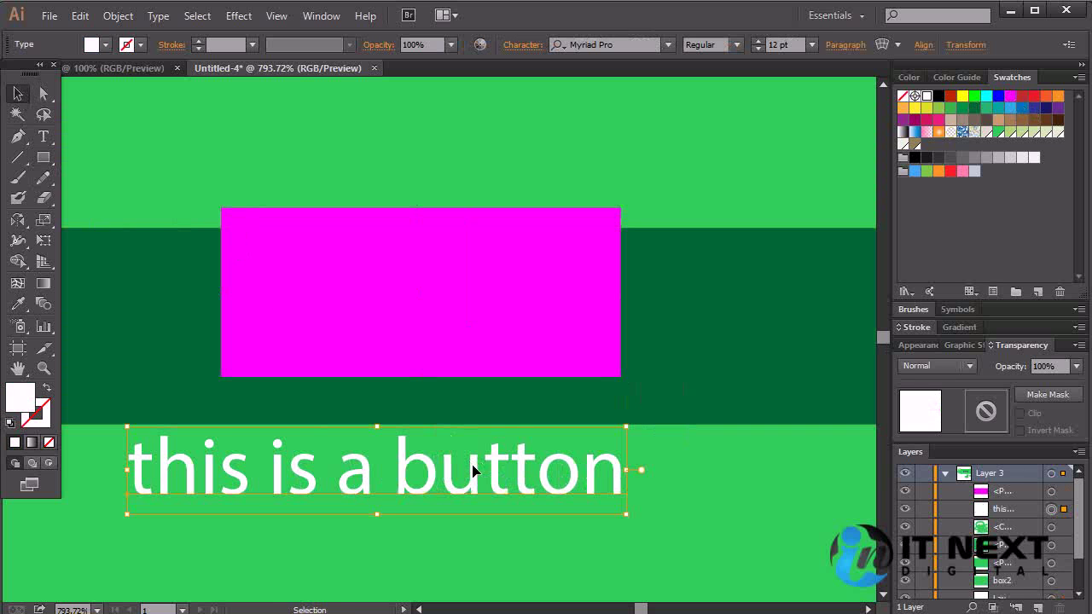
{"action": "left_click", "coordinate": [433, 261]}
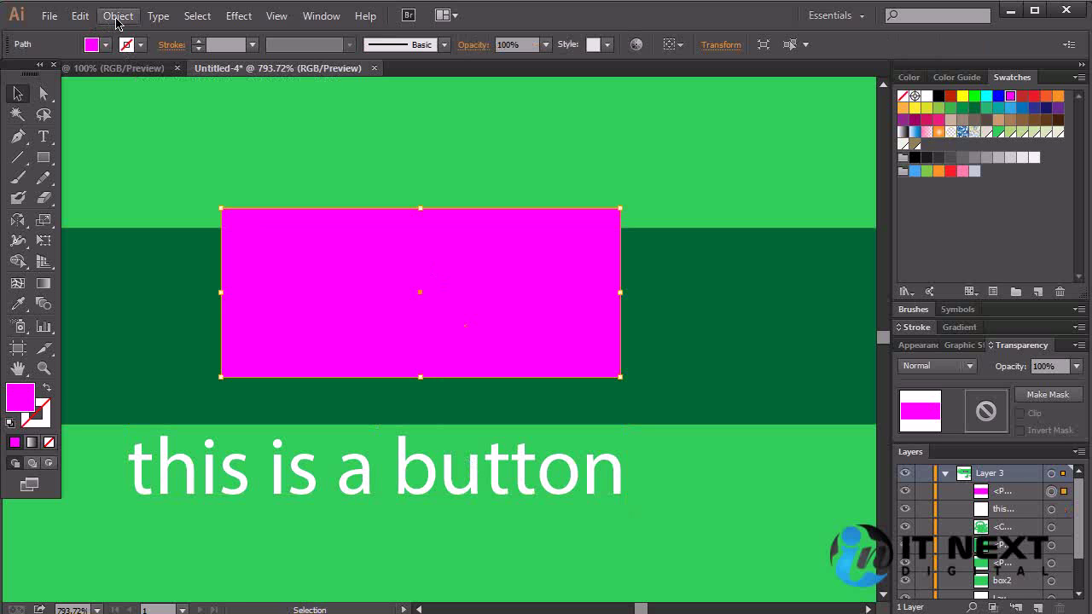
{"action": "left_click", "coordinate": [83, 18]}
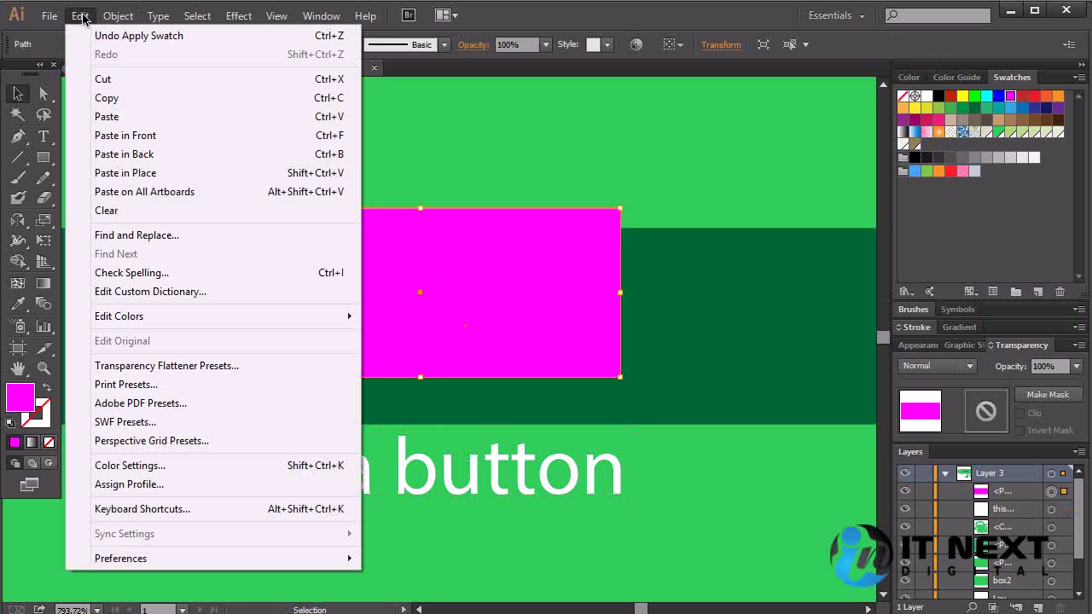
{"action": "left_click", "coordinate": [136, 155]}
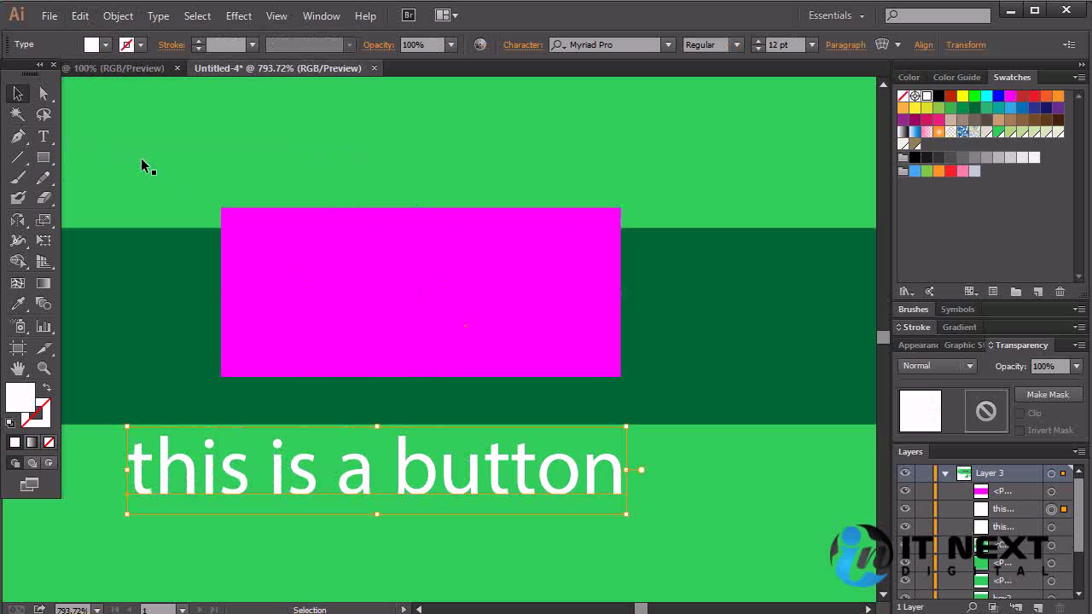
{"action": "left_click_drag", "start_coordinate": [465, 465], "coordinate": [503, 275]}
{"action": "key", "text": "ctrl+z"}
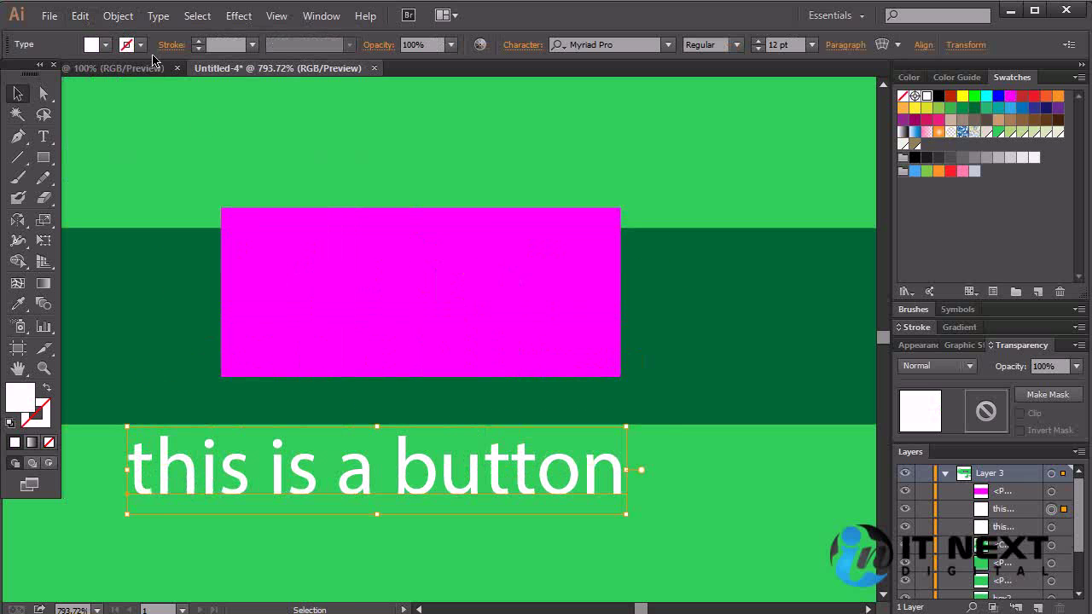
Paste another text copy in front of the selected text, move it over the magenta rectangle, and undo that move
{"action": "left_click", "coordinate": [87, 18]}
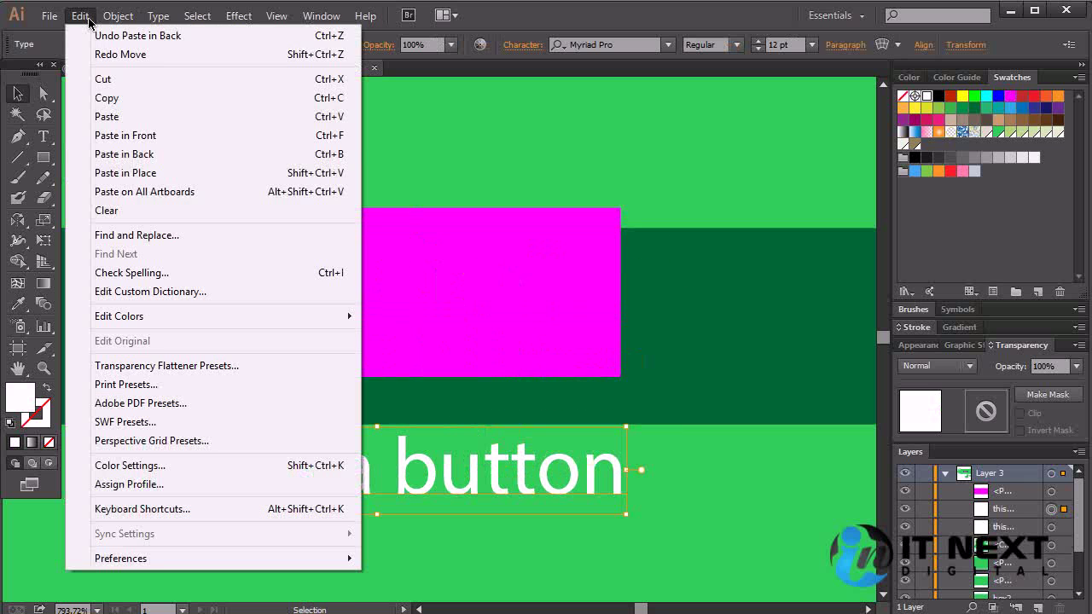
{"action": "left_click", "coordinate": [195, 135]}
{"action": "left_click_drag", "start_coordinate": [417, 462], "coordinate": [444, 271]}
{"action": "key", "text": "ctrl+z"}
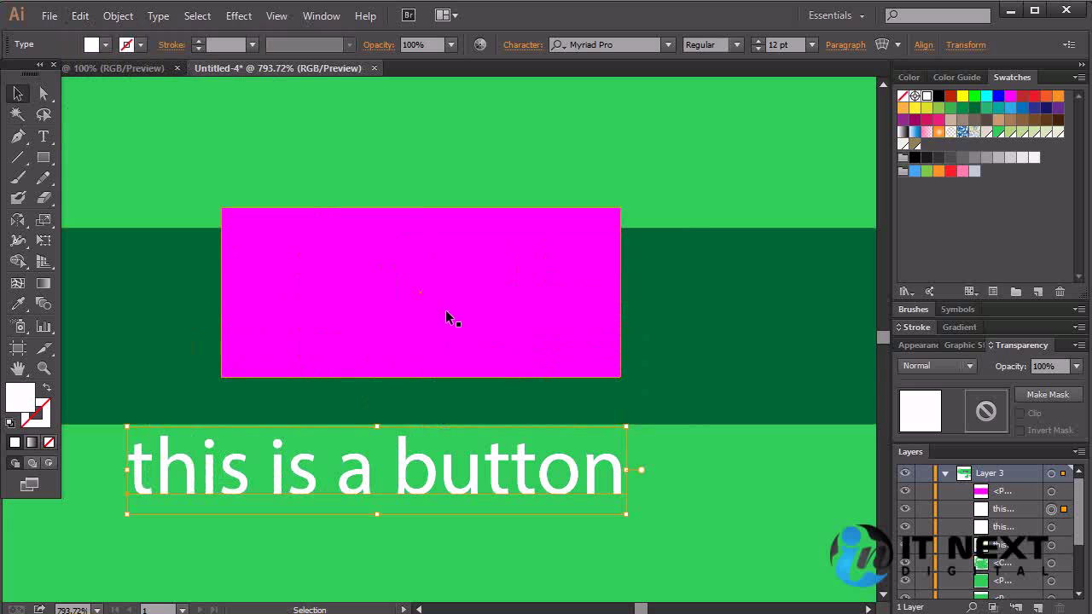
Paste the text in front of the magenta rectangle, move it over the rectangle to test the stacking, and delete it
{"action": "left_click", "coordinate": [442, 305]}
{"action": "left_click", "coordinate": [80, 15]}
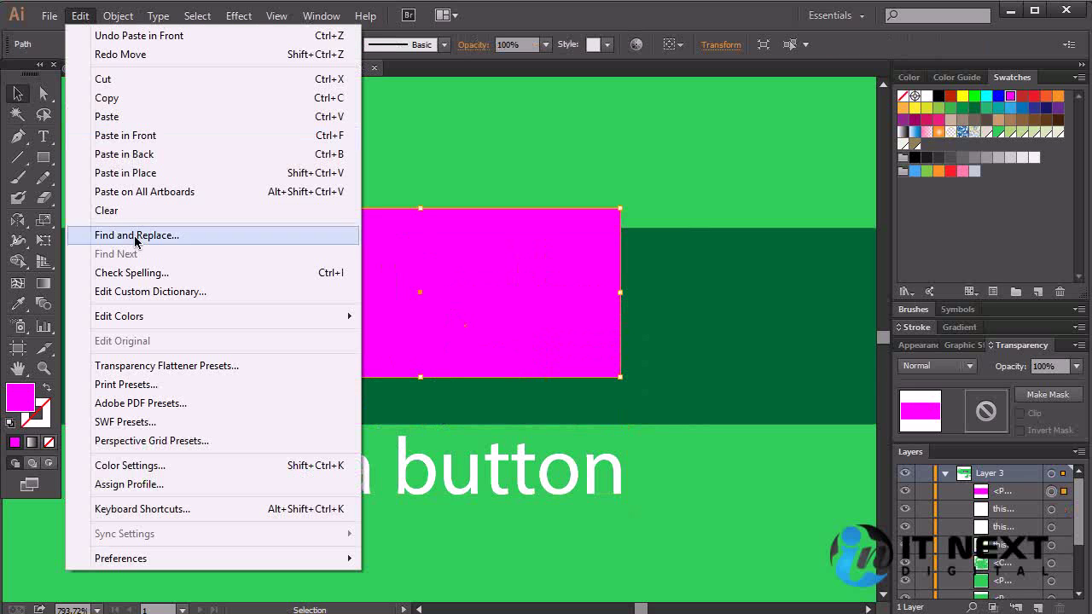
{"action": "left_click", "coordinate": [176, 136]}
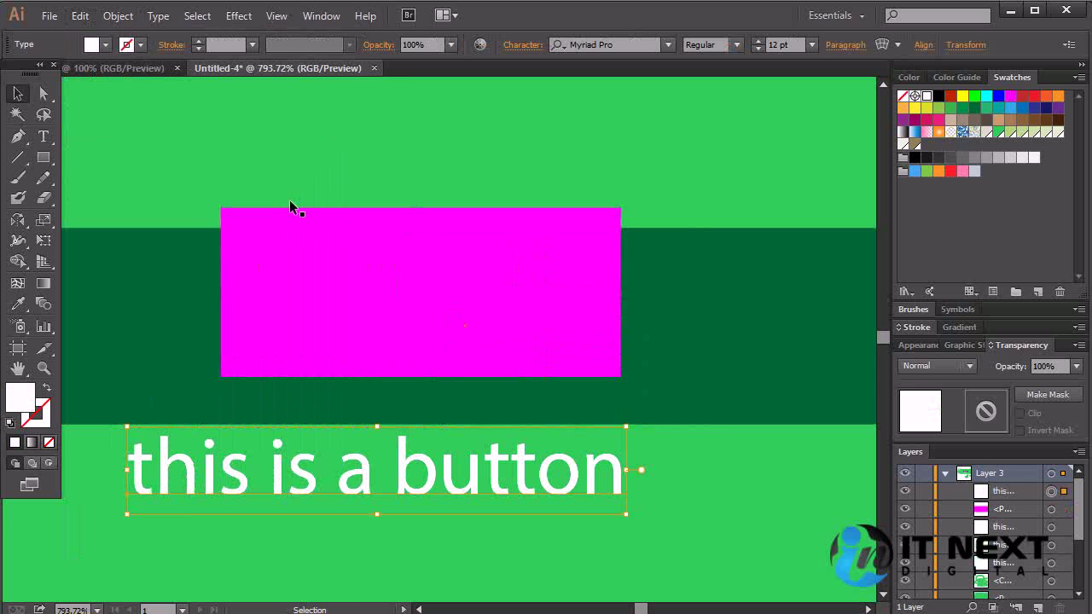
{"action": "left_click_drag", "start_coordinate": [464, 492], "coordinate": [459, 290]}
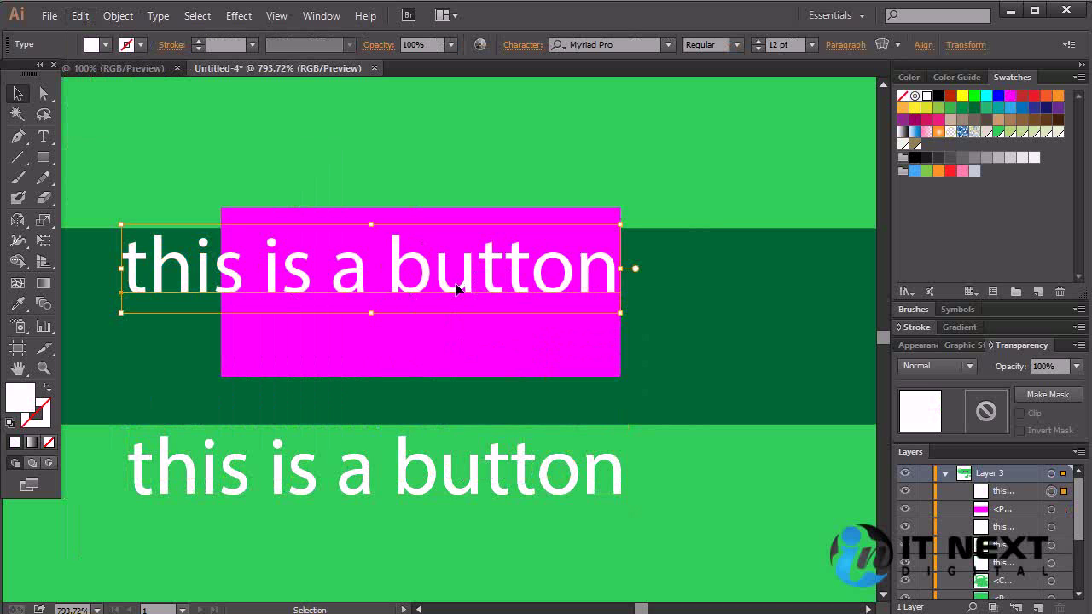
{"action": "key", "text": "Delete"}
Select the magenta rectangle and review the available paste commands
{"action": "left_click", "coordinate": [450, 283]}
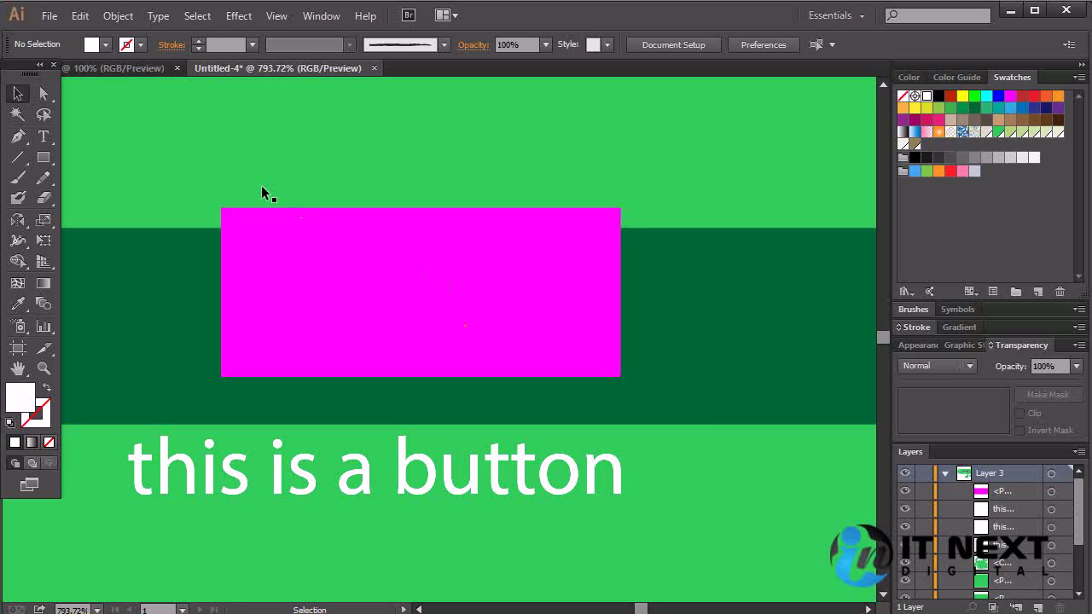
{"action": "left_click", "coordinate": [117, 16]}
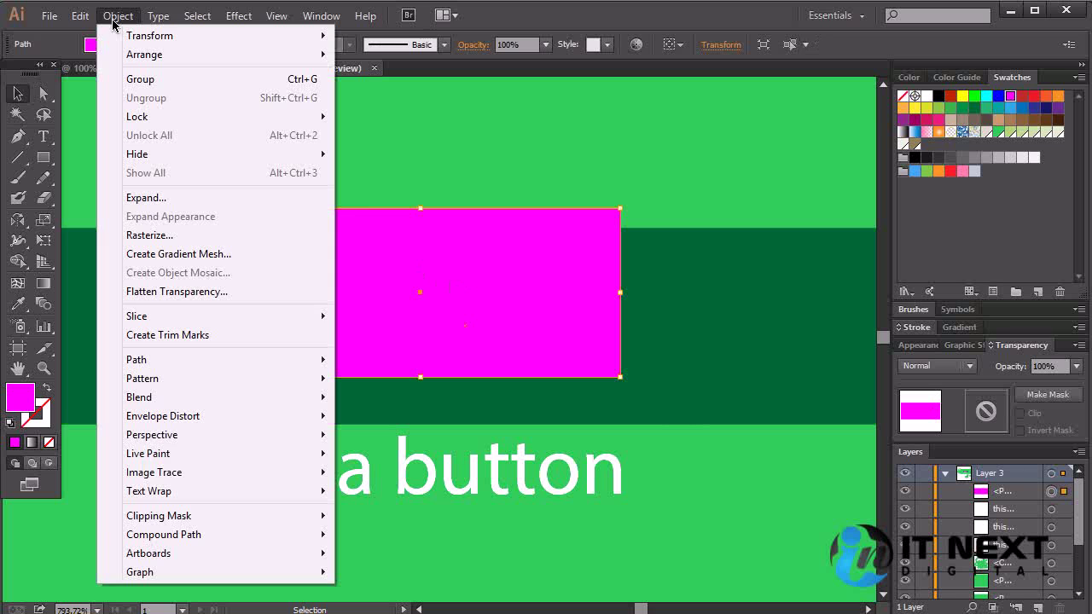
{"action": "mouse_move", "coordinate": [80, 16]}
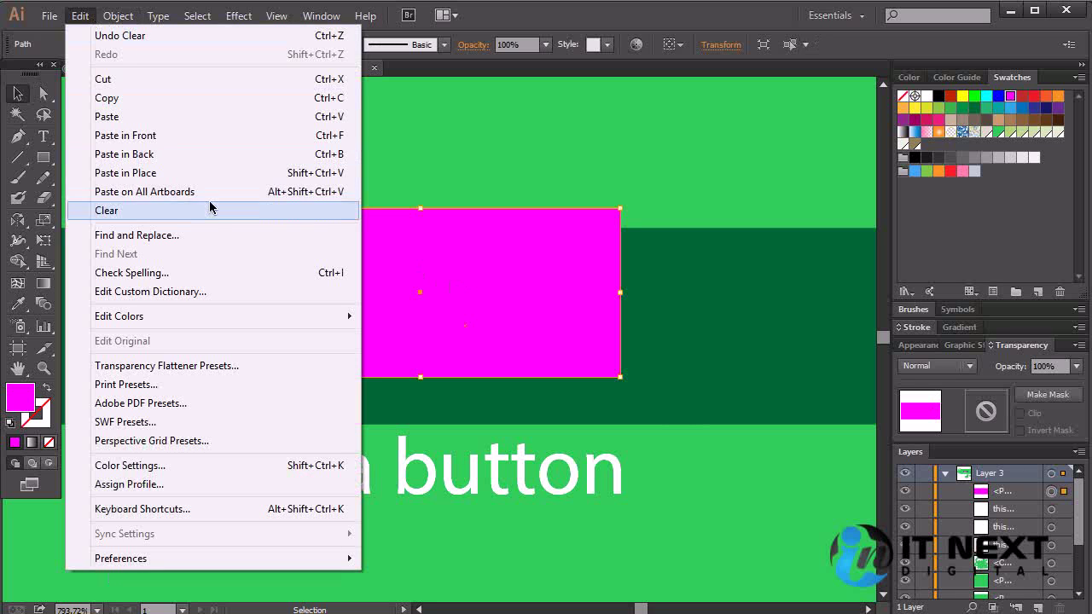
{"action": "left_click", "coordinate": [249, 173]}
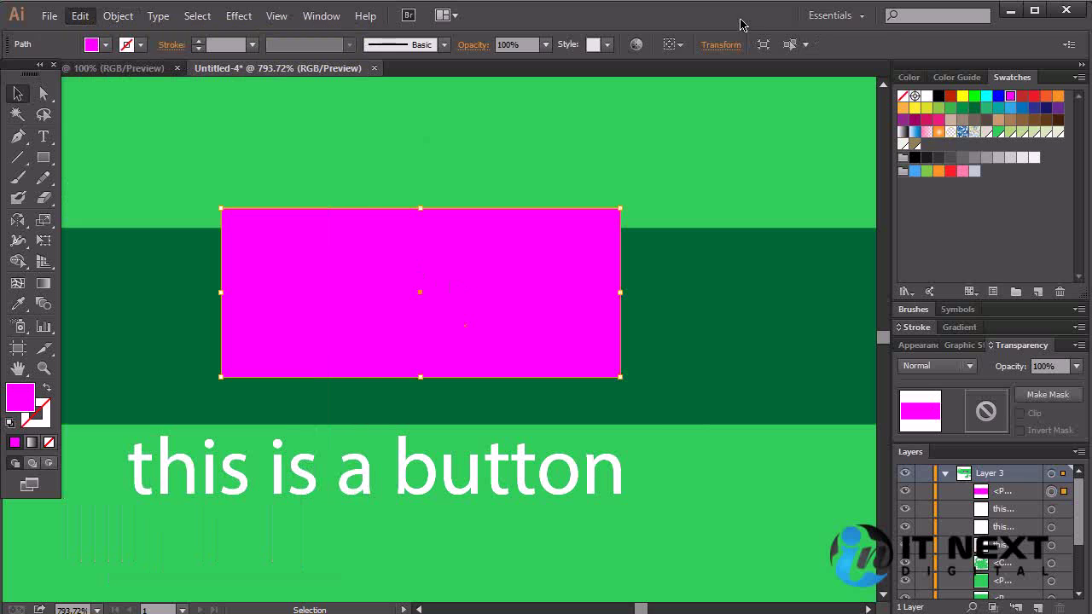
Move the selected text copy over the magenta rectangle, bring it to the front, and delete it
{"action": "left_click", "coordinate": [500, 490]}
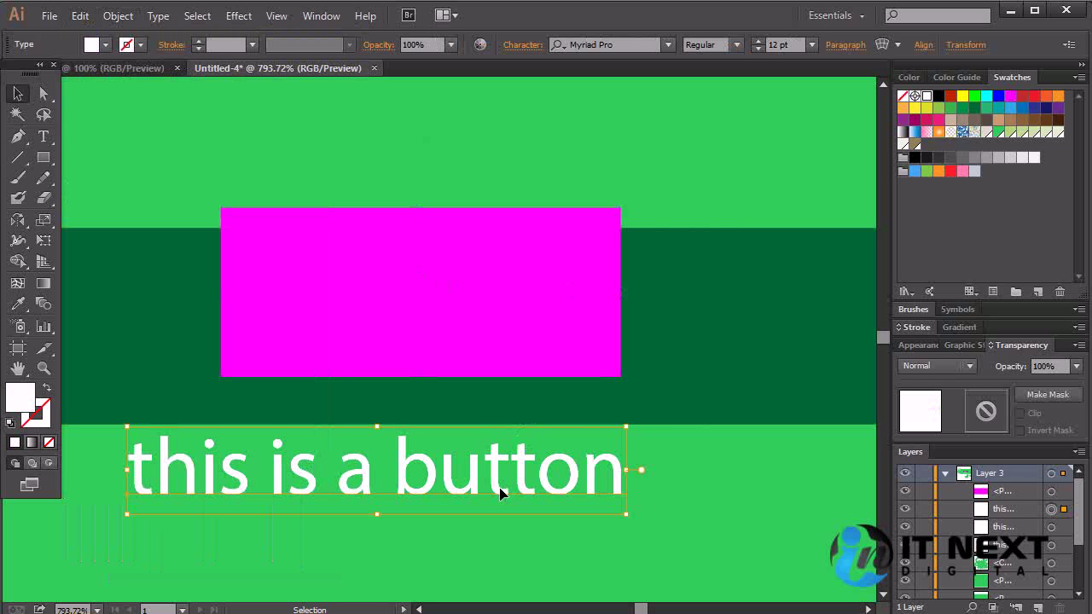
{"action": "left_click_drag", "start_coordinate": [500, 493], "coordinate": [550, 306]}
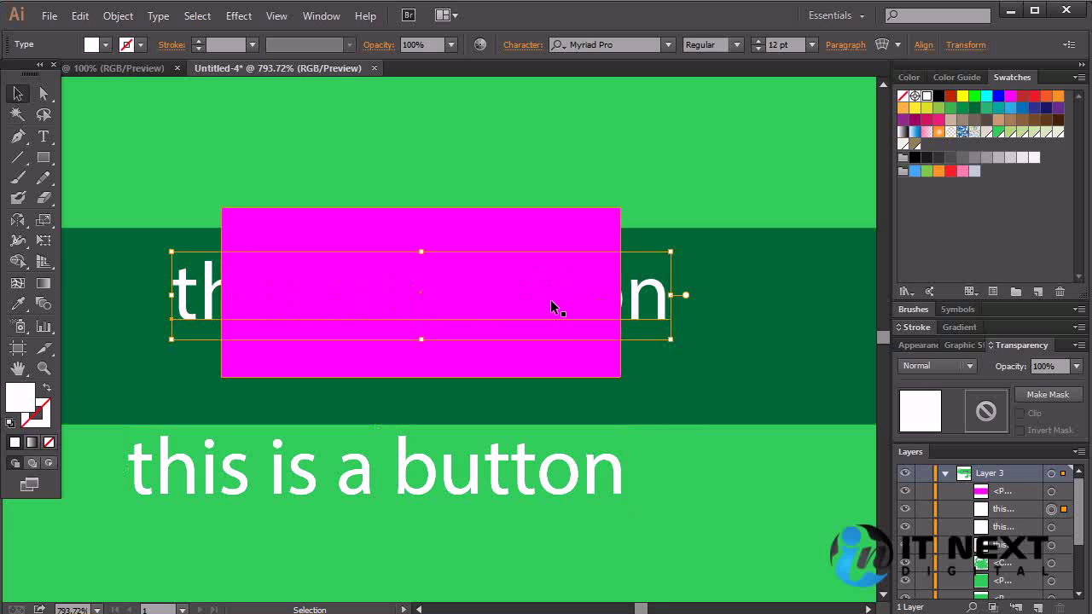
{"action": "key", "text": "ctrl+shift+bracketright"}
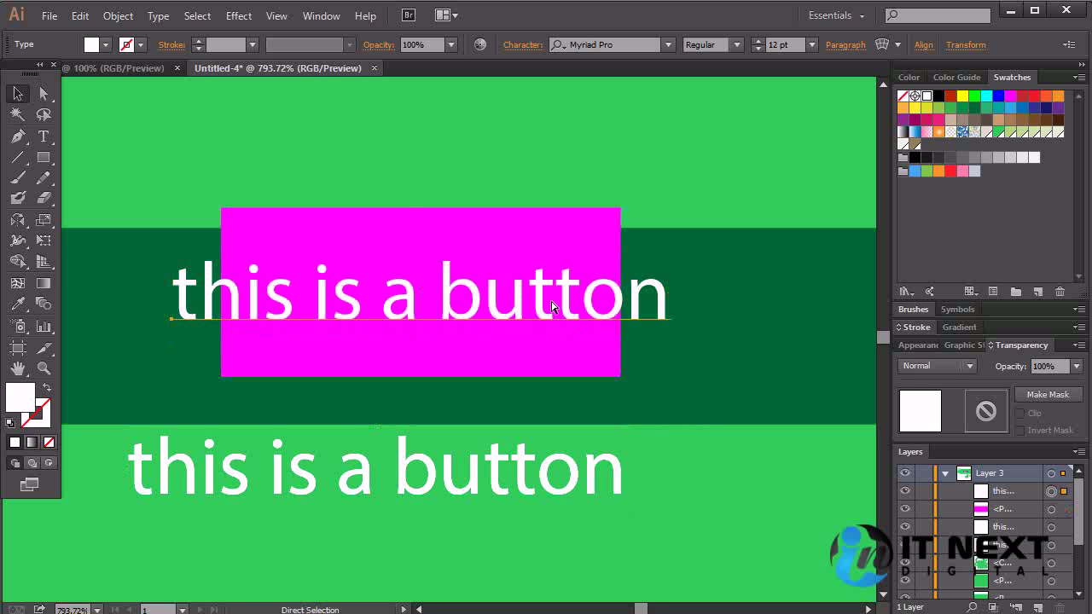
{"action": "key", "text": "Delete"}
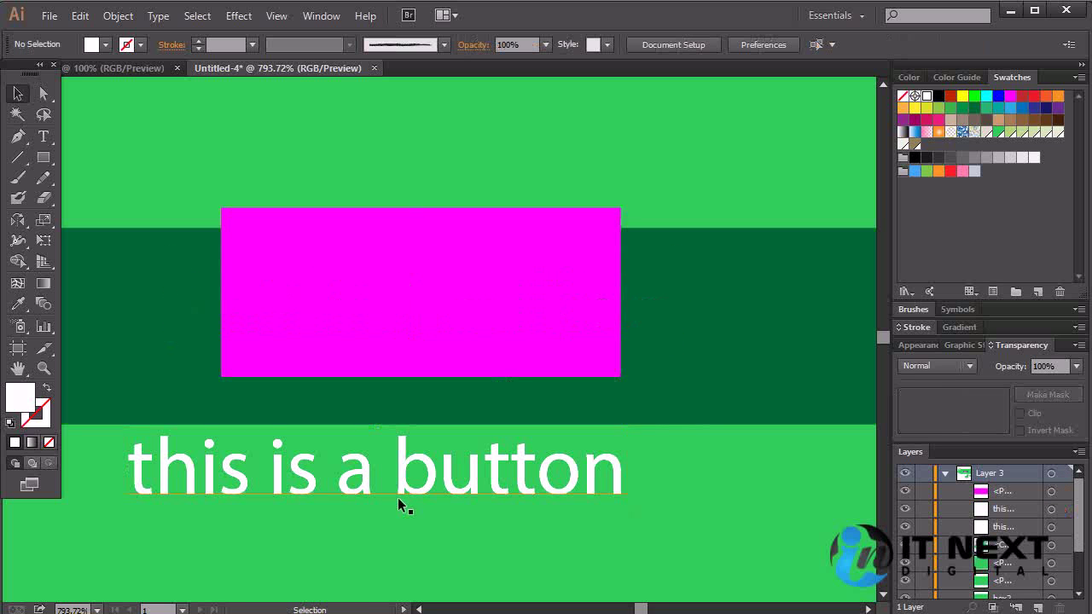
Remove the duplicate text copies below the magenta rectangle and bring back a single text over the rectangle
{"action": "left_click", "coordinate": [441, 478]}
{"action": "key", "text": "Delete"}
{"action": "left_click", "coordinate": [433, 488]}
{"action": "key", "text": "Delete"}
{"action": "key", "text": "a"}
{"action": "key", "text": "ctrl+z"}
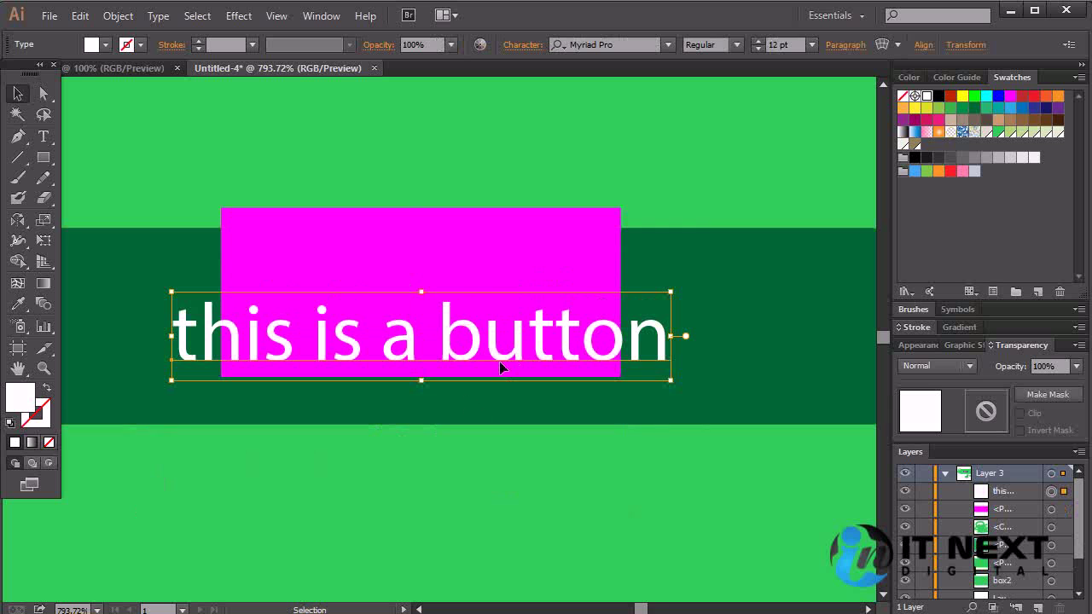
Move the text below the magenta rectangle and cut it, trying Paste in Front and undoing that paste
{"action": "left_click_drag", "start_coordinate": [514, 357], "coordinate": [512, 462]}
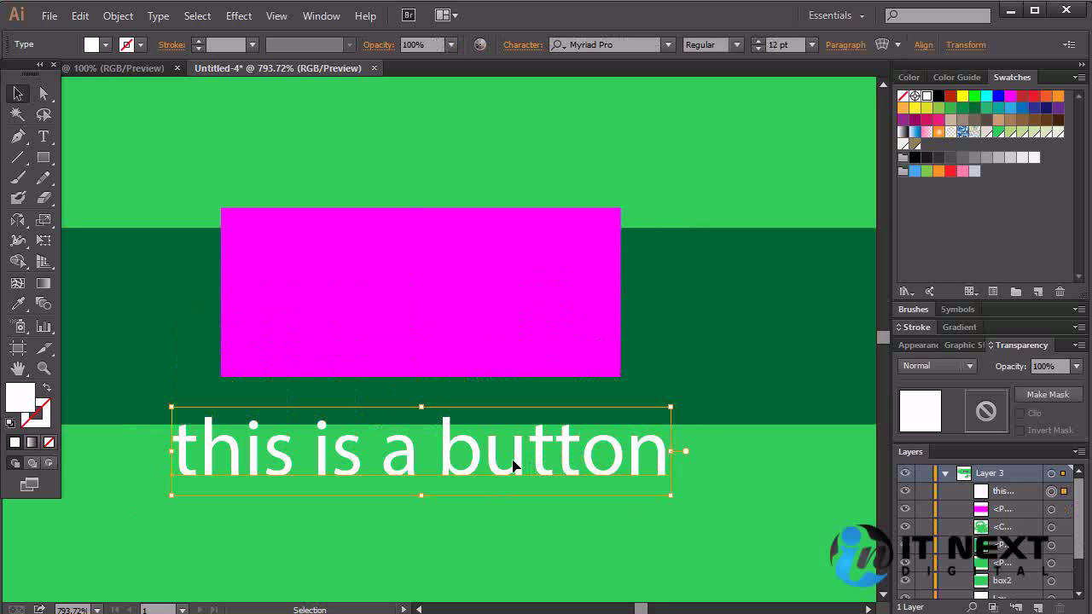
{"action": "key", "text": "ctrl+x"}
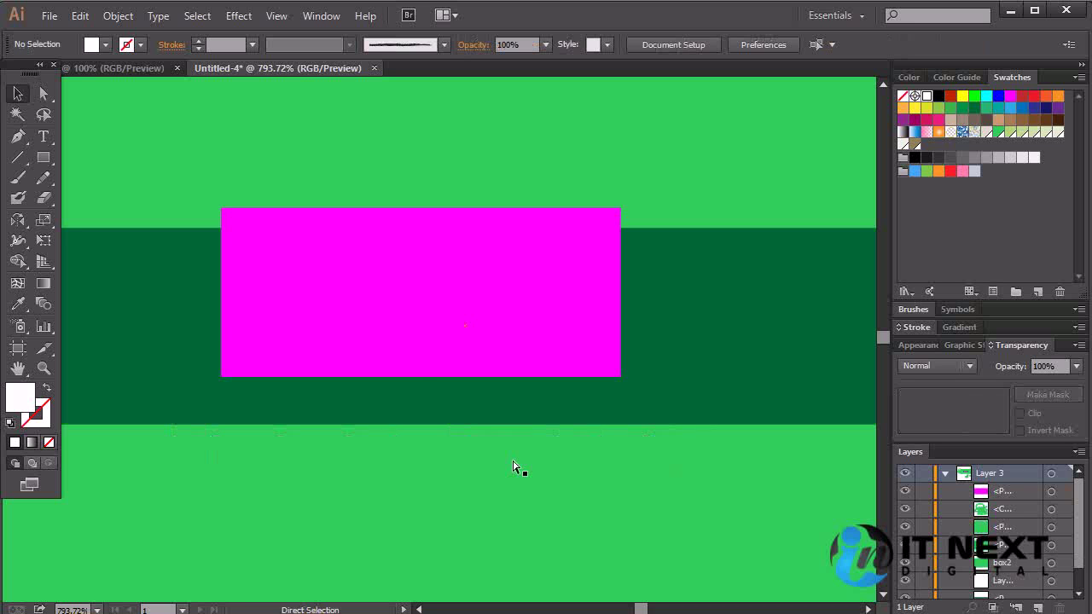
{"action": "key", "text": "ctrl+f"}
{"action": "key", "text": "ctrl+z"}
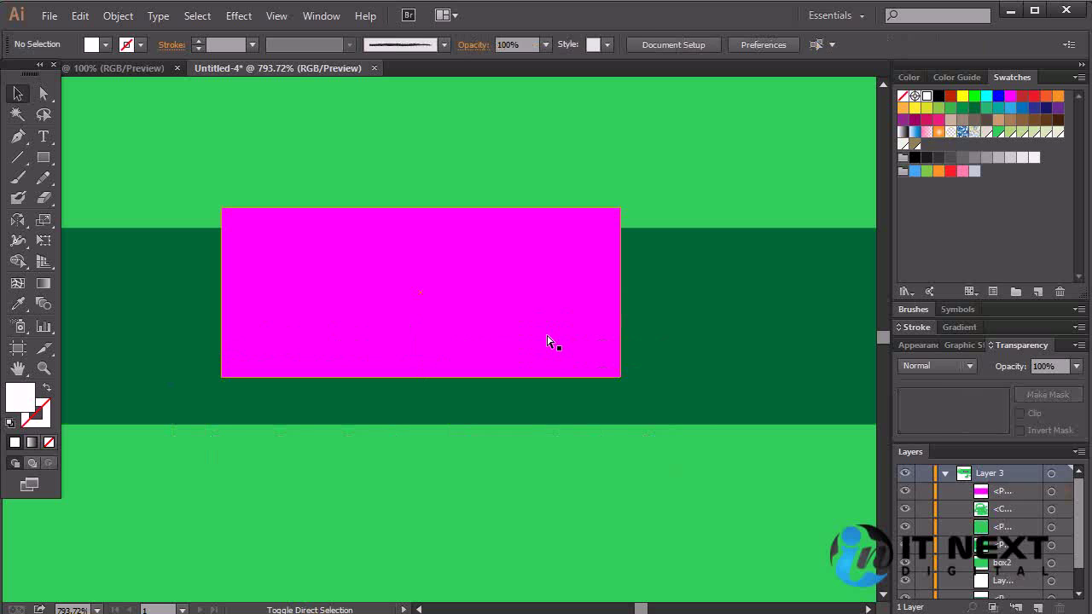
{"action": "key", "text": "ctrl+f"}
{"action": "key", "text": "ctrl+z"}
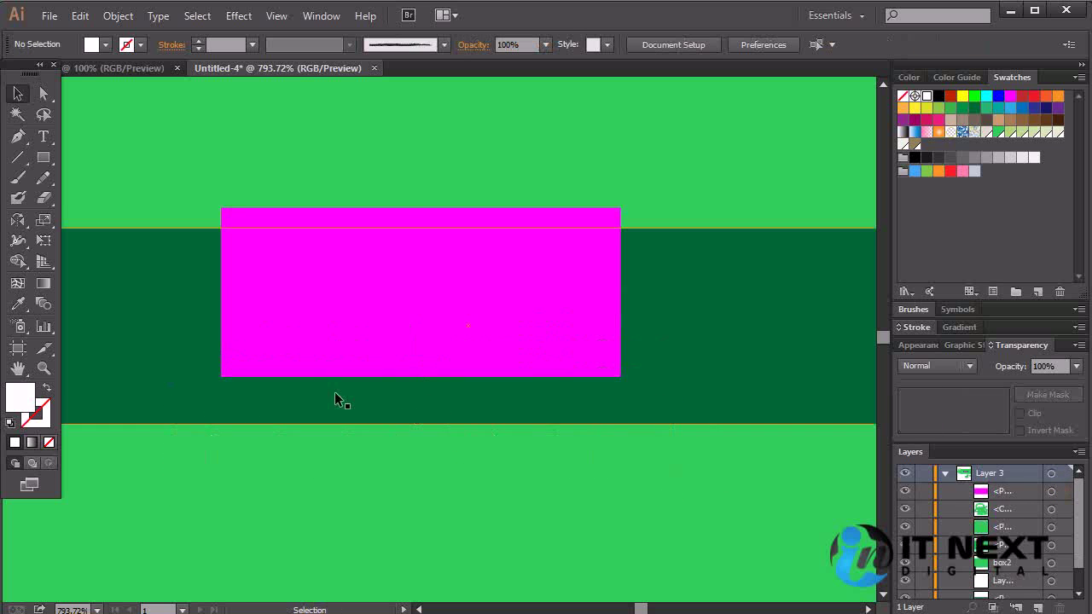
Draw a hexagon with the Polygon tool over the left part of the magenta rectangle and fill it blue
{"action": "left_click", "coordinate": [42, 157]}
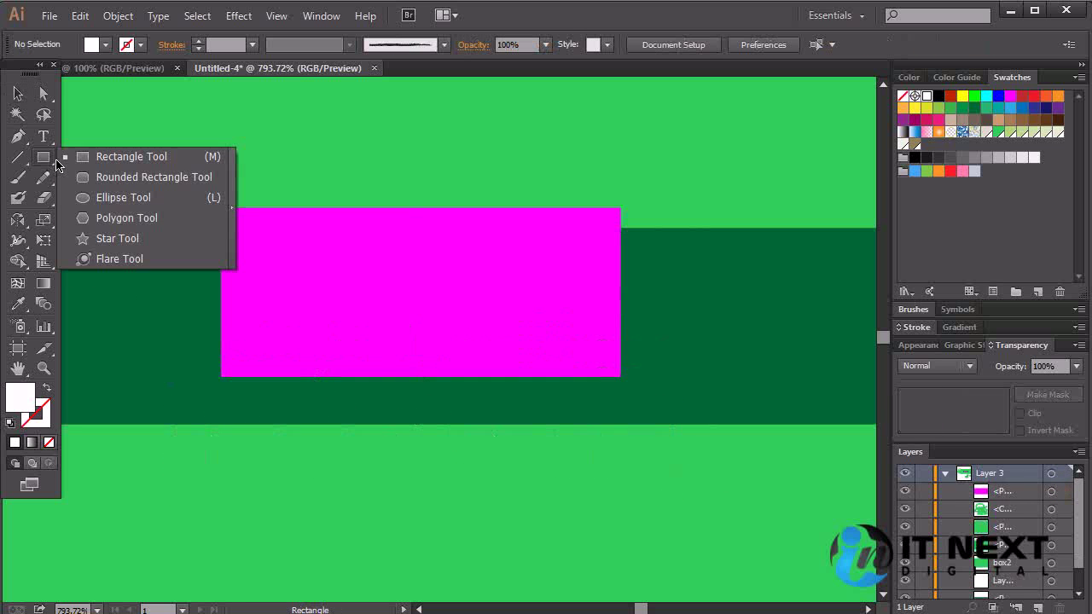
{"action": "left_click", "coordinate": [117, 219]}
{"action": "left_click_drag", "start_coordinate": [275, 252], "coordinate": [372, 292]}
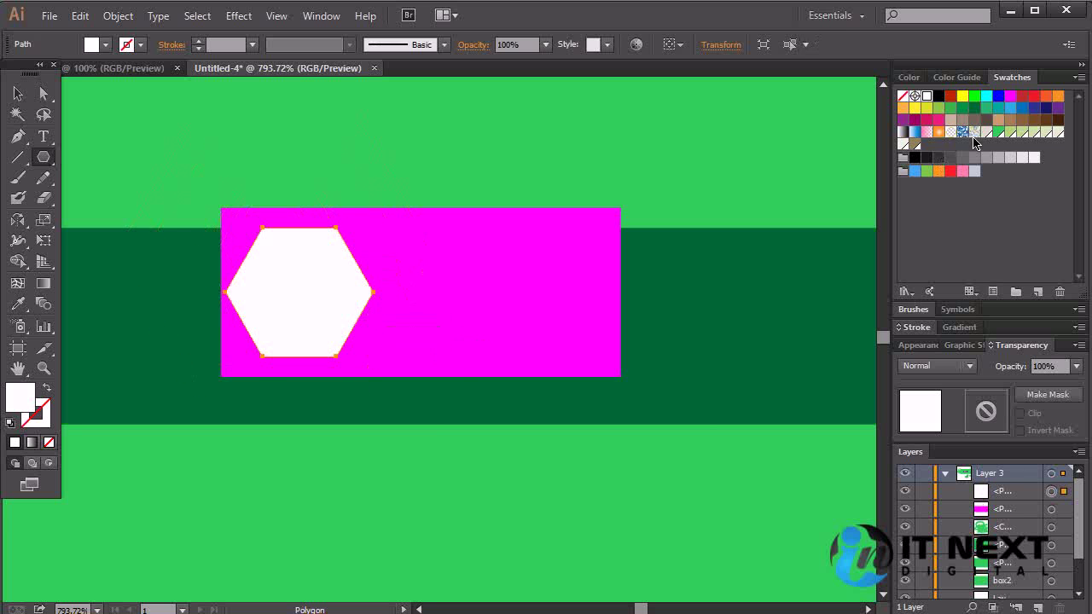
{"action": "left_click", "coordinate": [998, 96]}
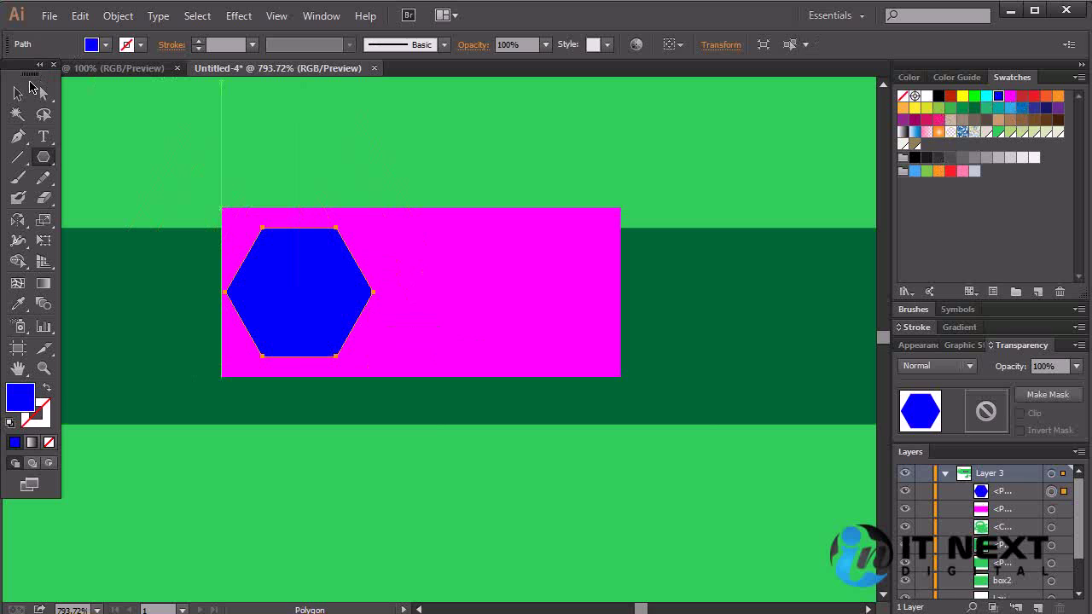
Shrink the magenta rectangle from above and below to match the hexagon's height, and shift it slightly right
{"action": "left_click", "coordinate": [19, 93]}
{"action": "left_click", "coordinate": [515, 249]}
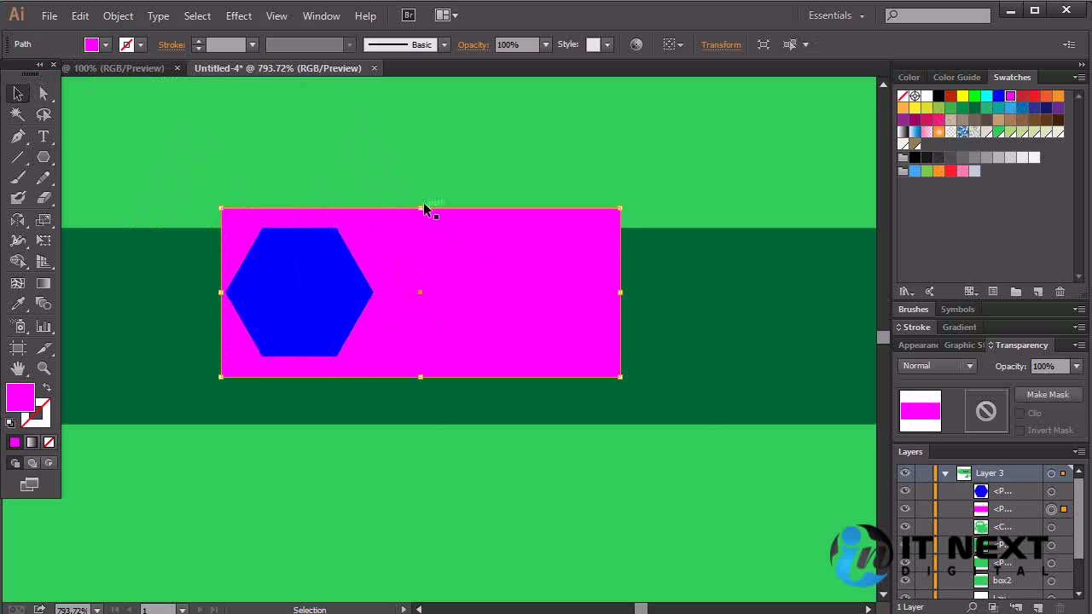
{"action": "left_click_drag", "start_coordinate": [423, 205], "coordinate": [423, 228]}
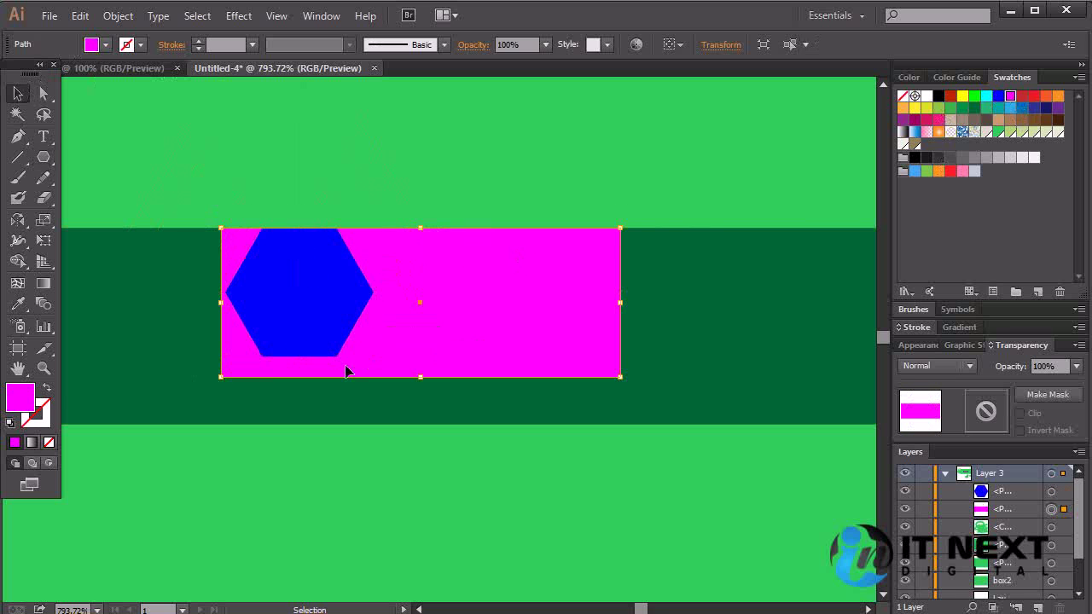
{"action": "left_click_drag", "start_coordinate": [423, 377], "coordinate": [422, 356]}
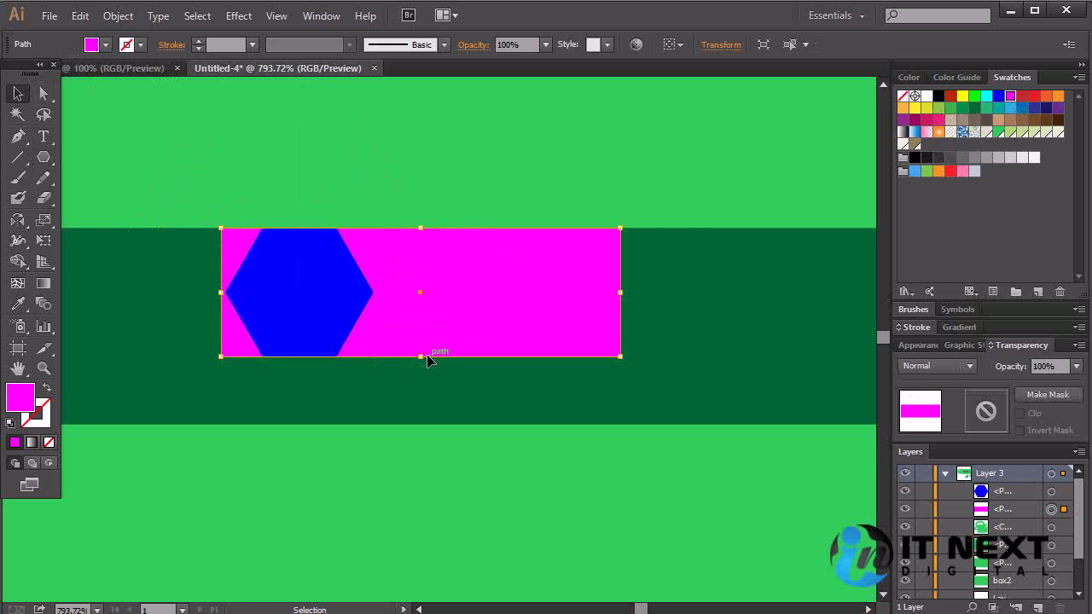
{"action": "left_click_drag", "start_coordinate": [541, 298], "coordinate": [548, 299]}
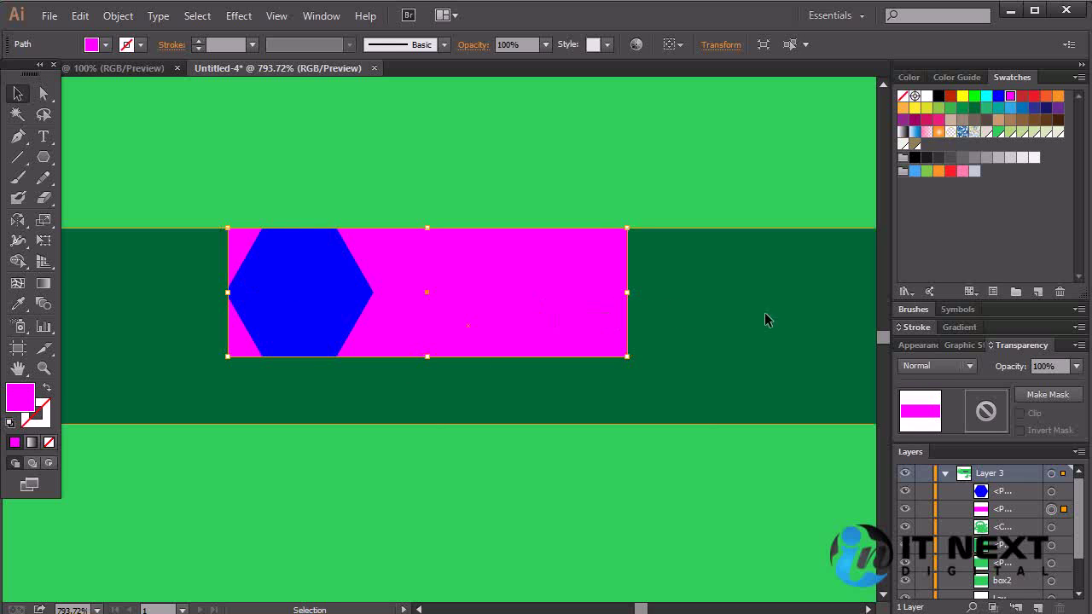
{"action": "left_click", "coordinate": [748, 317]}
Cut the blue hexagon, paste it with the regular Paste command, and undo that paste
{"action": "left_click", "coordinate": [313, 266]}
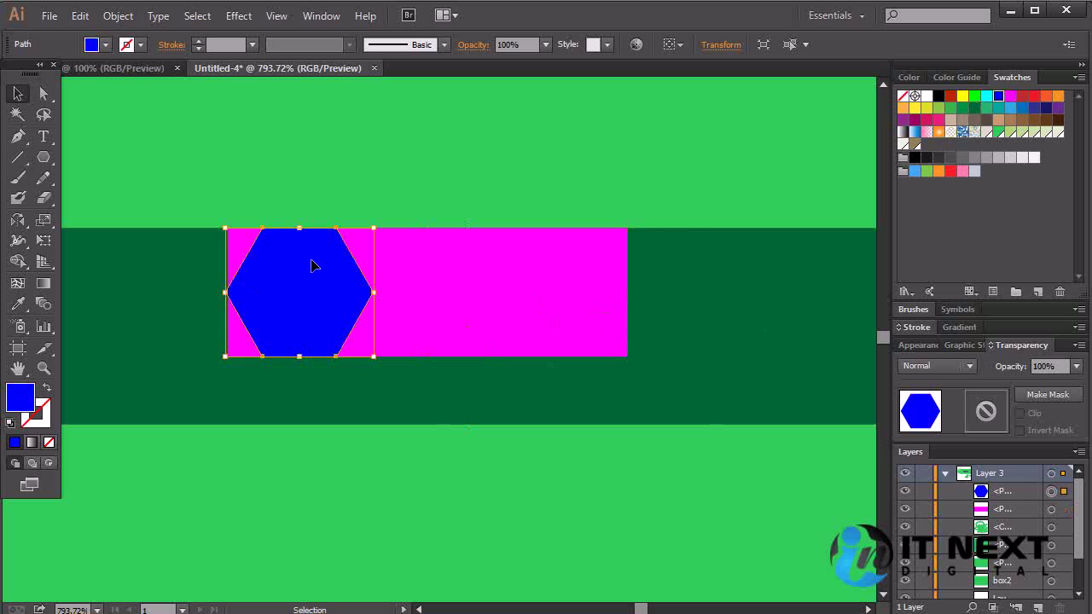
{"action": "key", "text": "a"}
{"action": "key", "text": "Delete"}
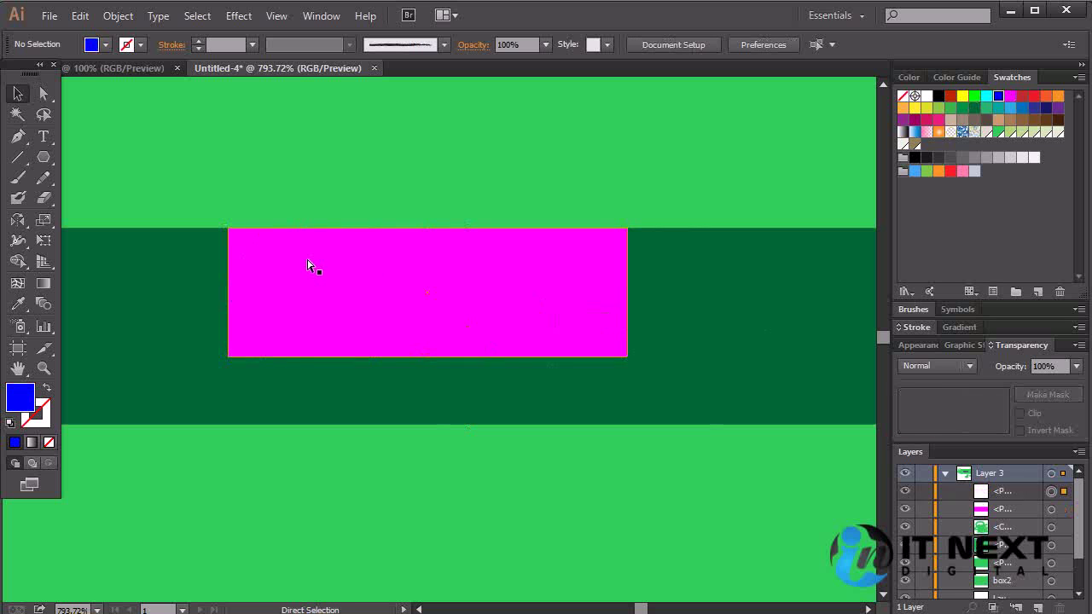
{"action": "key", "text": "ctrl+z"}
{"action": "key", "text": "v"}
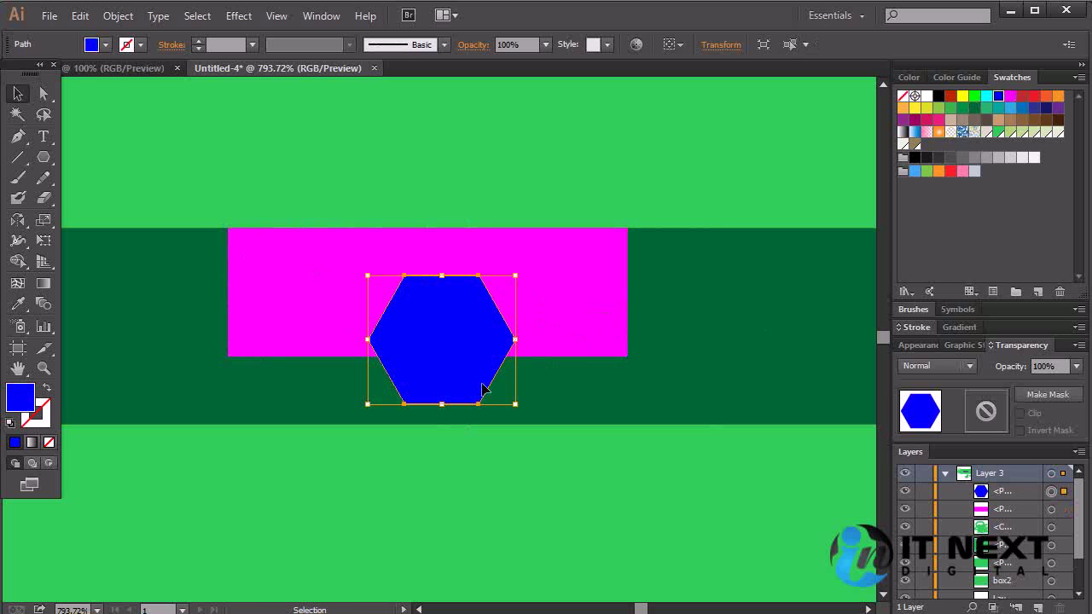
{"action": "key", "text": "a"}
{"action": "key", "text": "Delete"}
{"action": "key", "text": "v"}
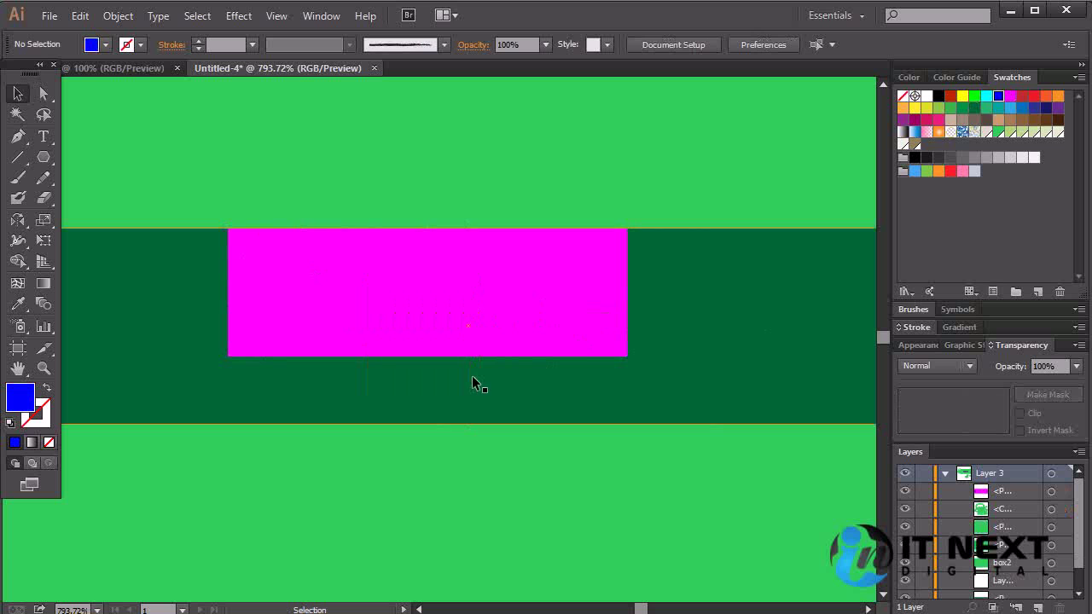
Paste the blue hexagon in place at its original position and undo the paste
{"action": "left_click", "coordinate": [79, 19]}
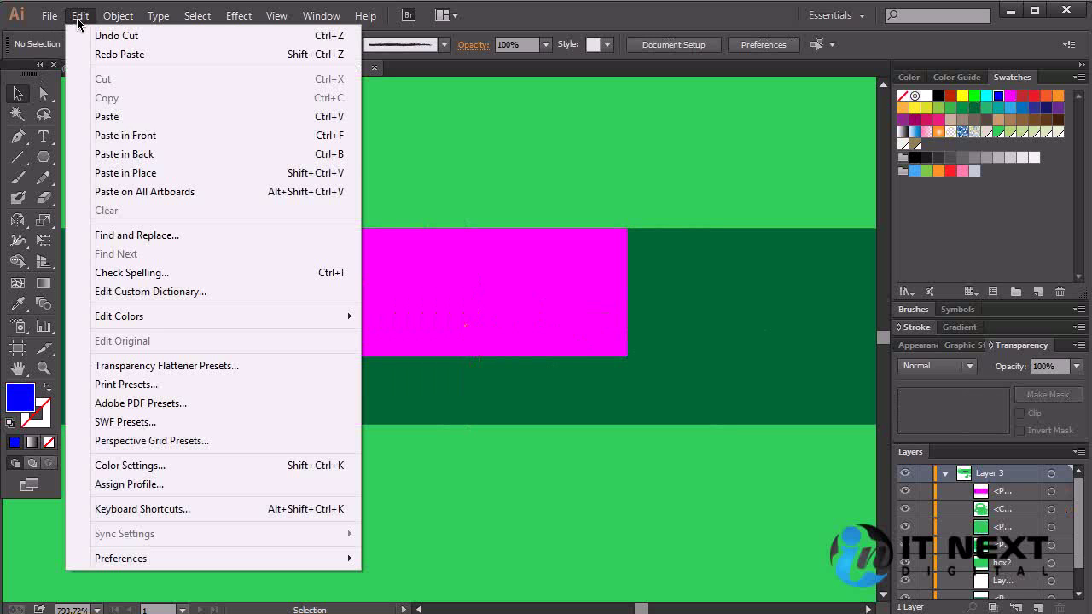
{"action": "left_click", "coordinate": [130, 173]}
{"action": "key", "text": "ctrl+x"}
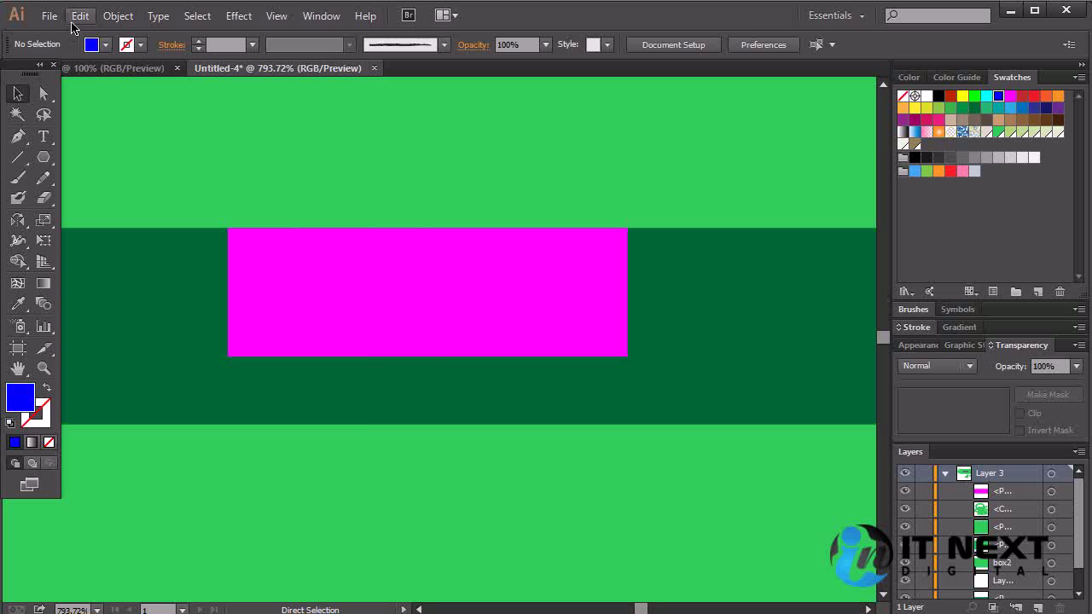
Paste the blue hexagon on all artboards and select the dark green band
{"action": "left_click", "coordinate": [78, 19]}
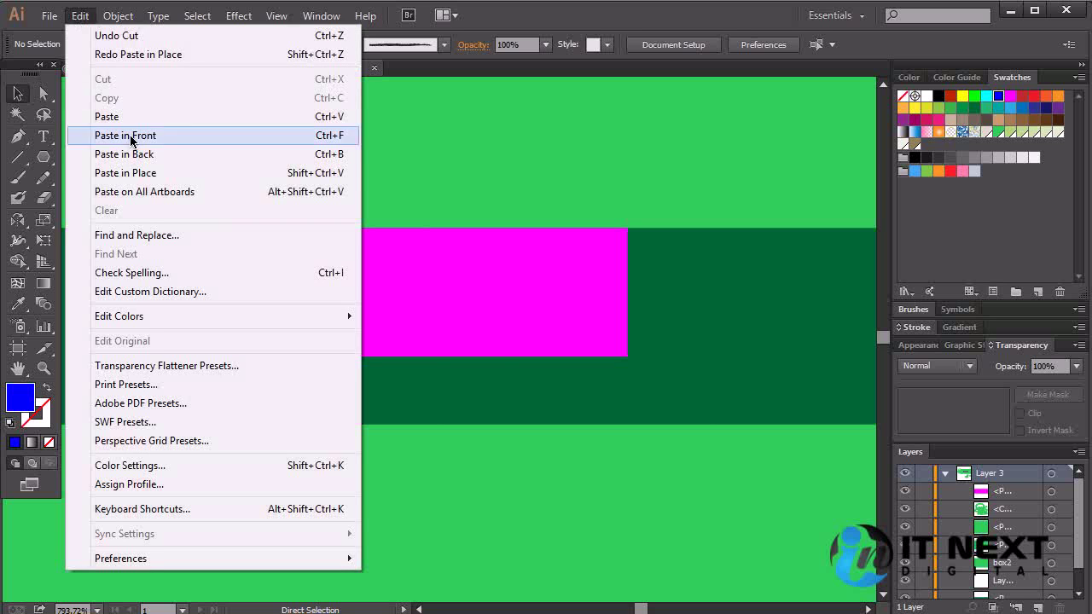
{"action": "left_click", "coordinate": [221, 193]}
{"action": "left_click", "coordinate": [698, 296]}
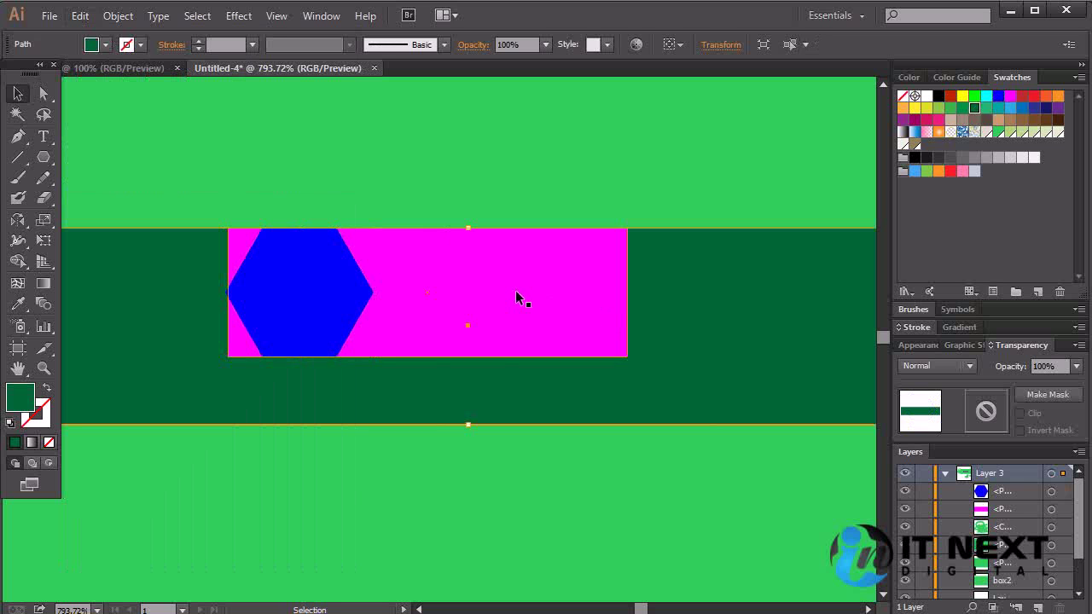
Review the Find and Replace options and close the dialog without making any replacement
{"action": "left_click", "coordinate": [72, 17]}
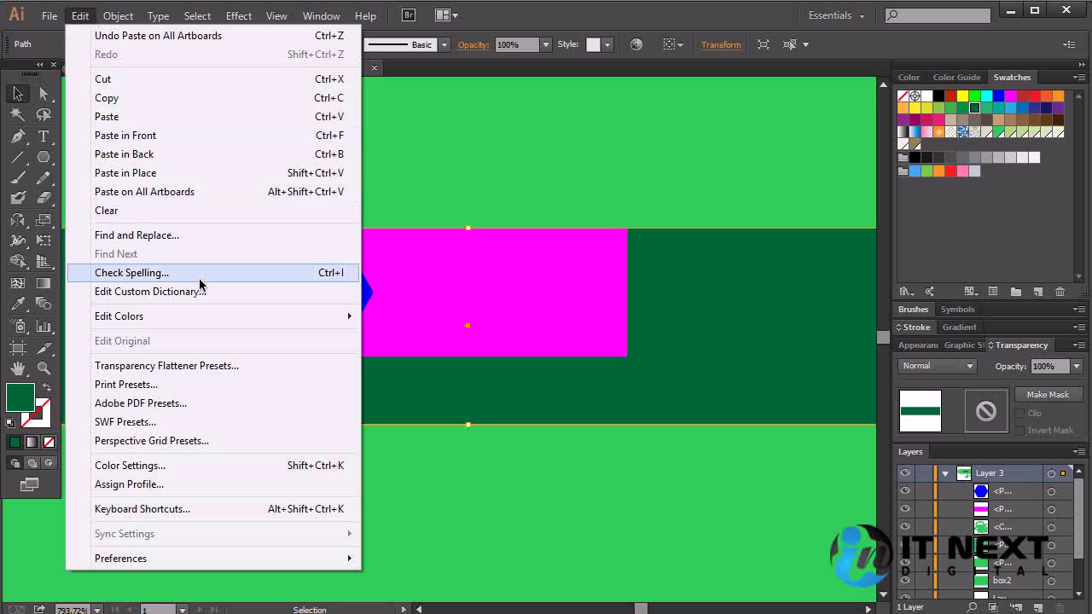
{"action": "left_click", "coordinate": [183, 244]}
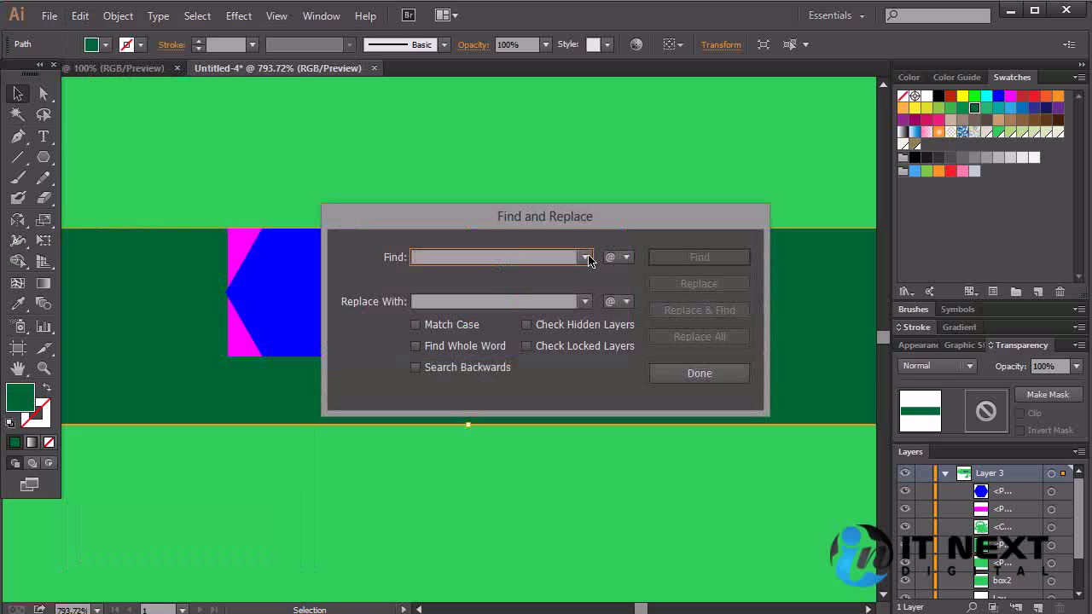
{"action": "left_click", "coordinate": [659, 377]}
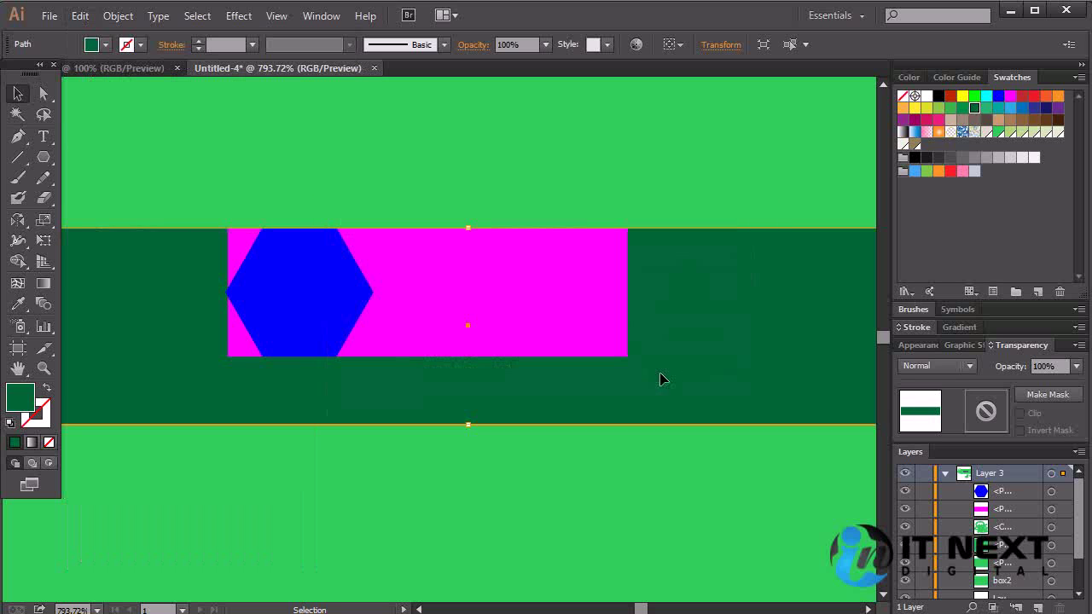